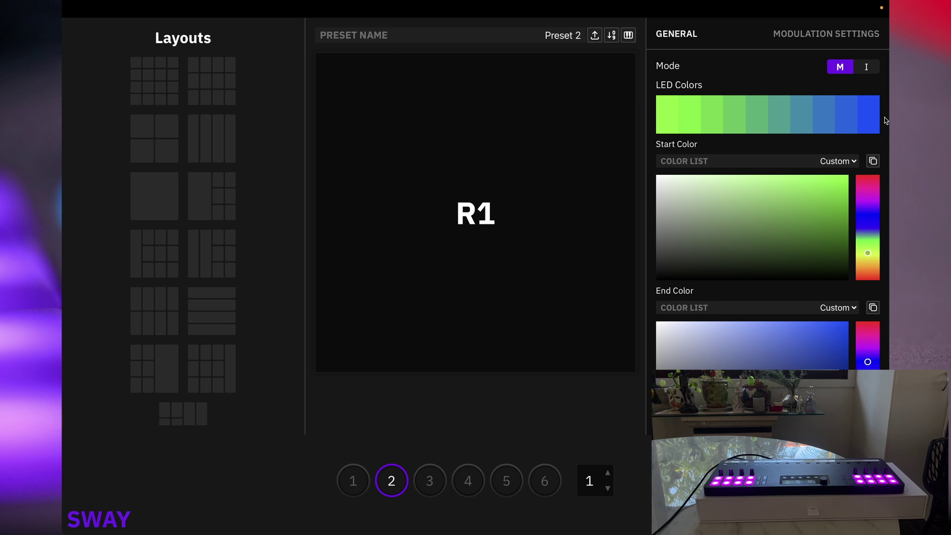
Put preset 2 in instrument (I) mode, upload it, and show R1's instrument settings
{"action": "left_click", "coordinate": [867, 66]}
{"action": "left_click", "coordinate": [158, 8]}
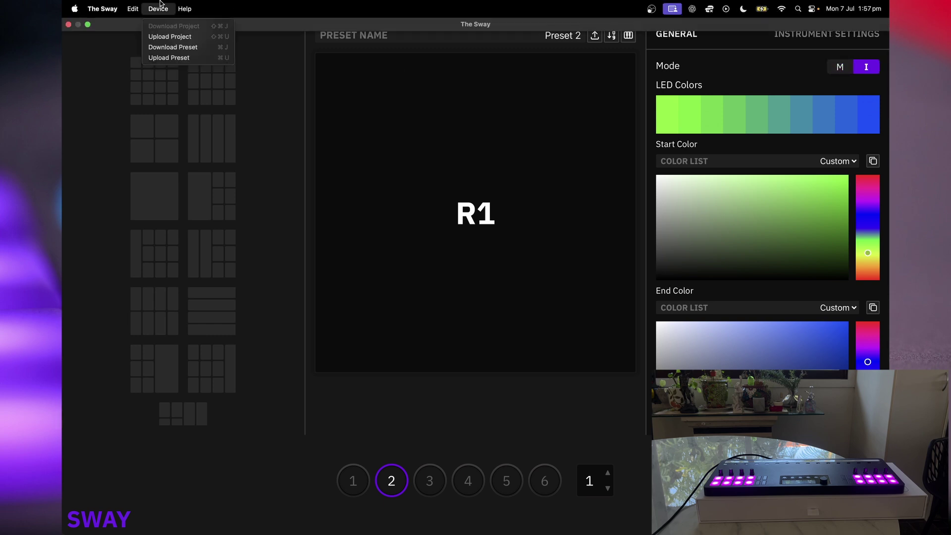
{"action": "left_click", "coordinate": [169, 57]}
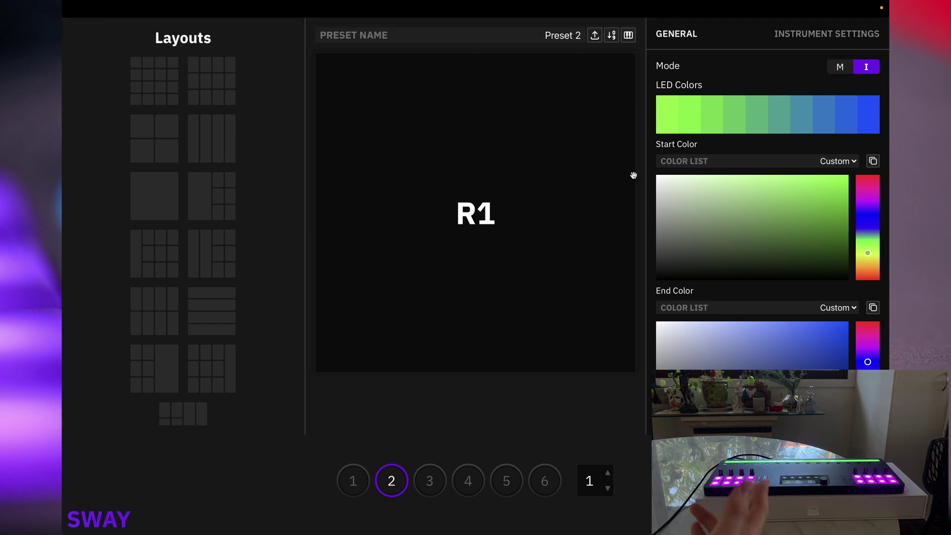
{"action": "left_click", "coordinate": [830, 35]}
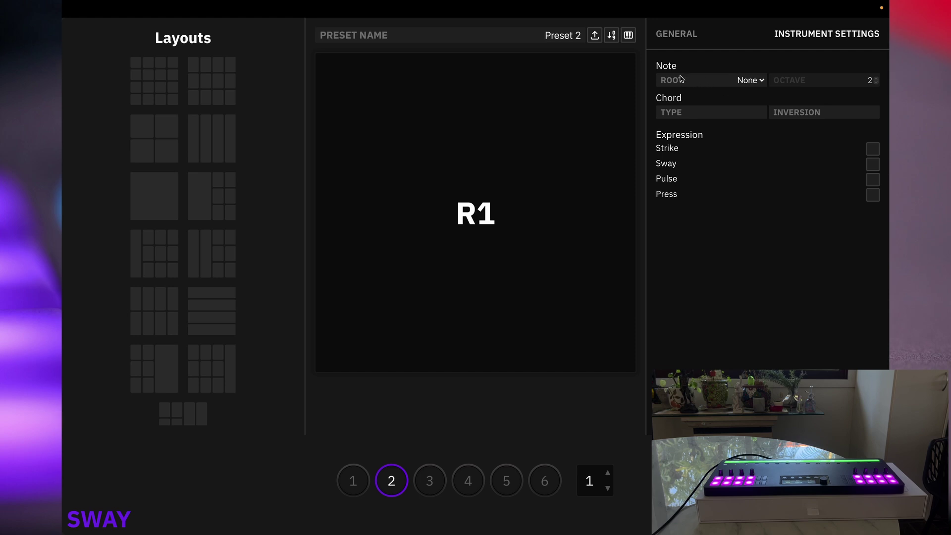
Set R1's root note to E and try a major (M) chord type
{"action": "left_click", "coordinate": [732, 81]}
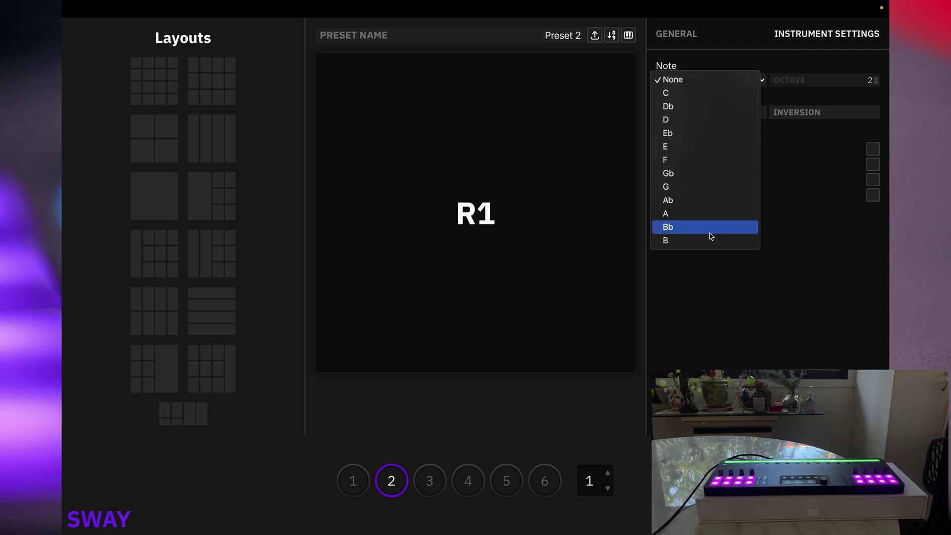
{"action": "left_click", "coordinate": [692, 147]}
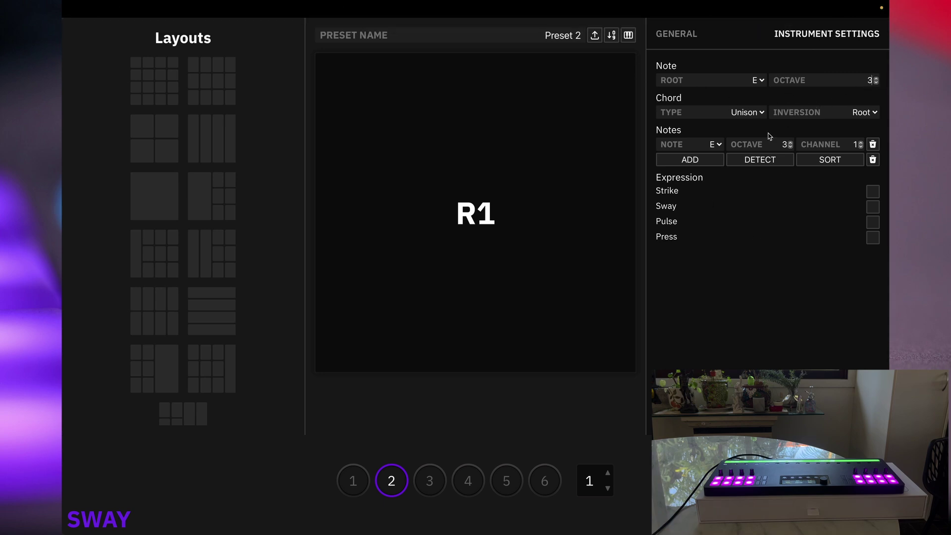
{"action": "left_click", "coordinate": [739, 117]}
{"action": "left_click", "coordinate": [734, 113]}
{"action": "left_click", "coordinate": [734, 113]}
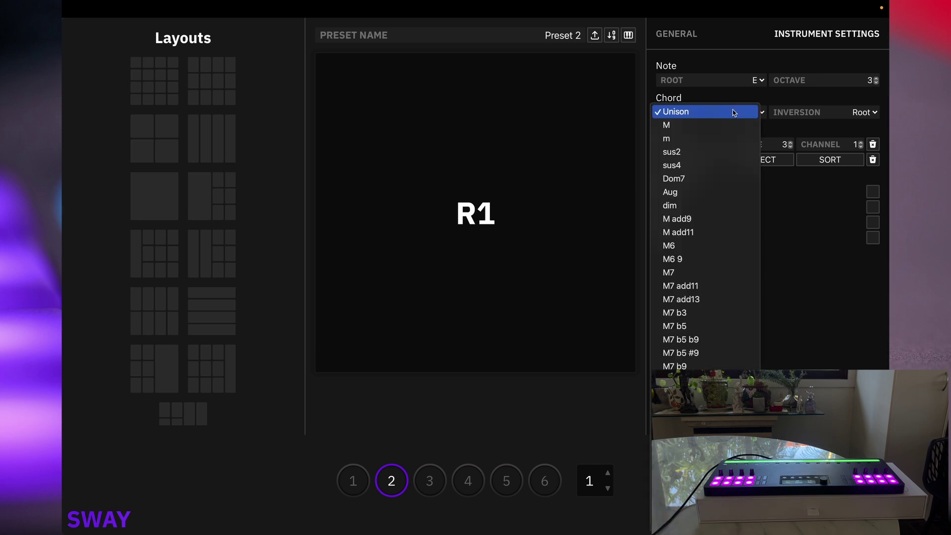
{"action": "left_click", "coordinate": [712, 126]}
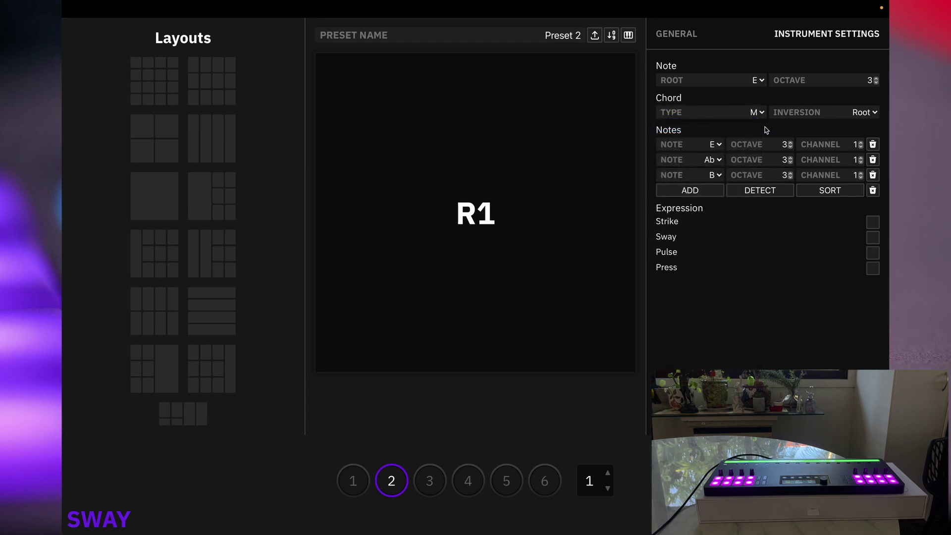
Try a minor (m) chord, then set the chord type back to Unison
{"action": "left_click", "coordinate": [758, 115]}
{"action": "left_click", "coordinate": [708, 127]}
{"action": "left_click", "coordinate": [745, 118]}
{"action": "scroll", "coordinate": [696, 338], "scroll_direction": "down", "scroll_amount": 10}
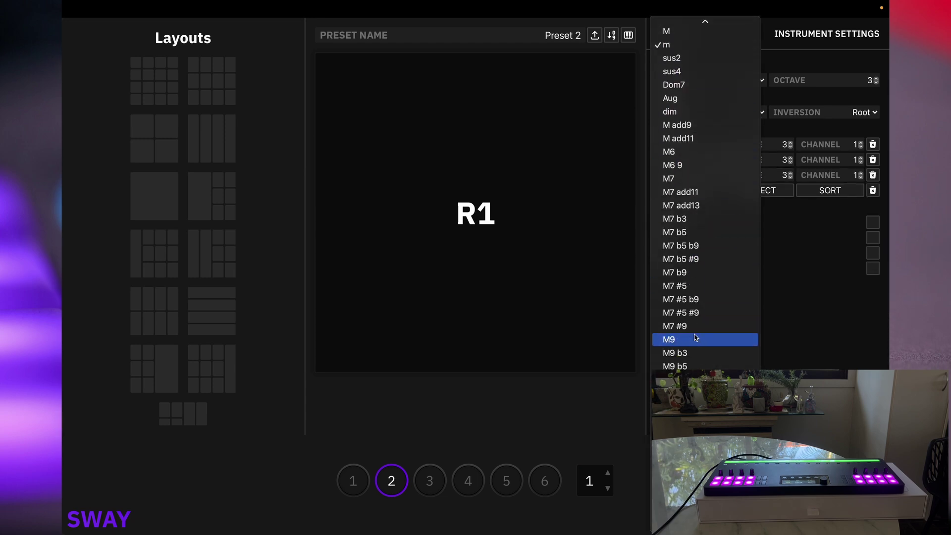
{"action": "scroll", "coordinate": [696, 338], "scroll_direction": "down", "scroll_amount": 10}
{"action": "scroll", "coordinate": [696, 338], "scroll_direction": "up", "scroll_amount": 20}
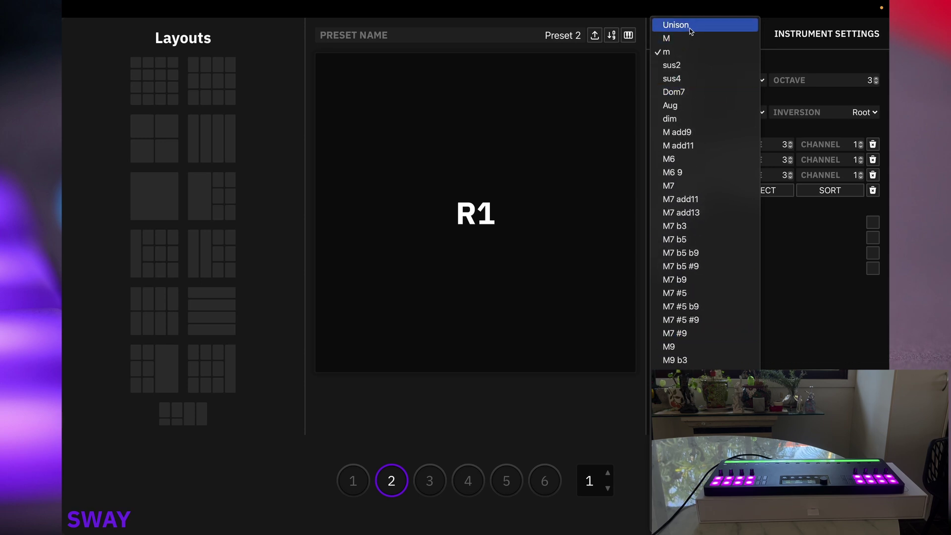
{"action": "left_click", "coordinate": [691, 30]}
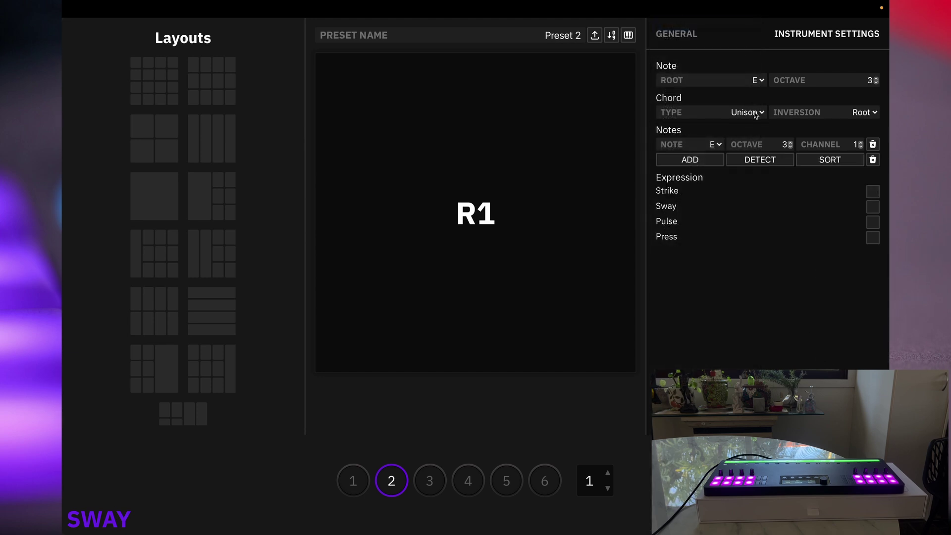
Make R1 an E minor chord in 2nd inversion and sort its notes
{"action": "left_click", "coordinate": [869, 119]}
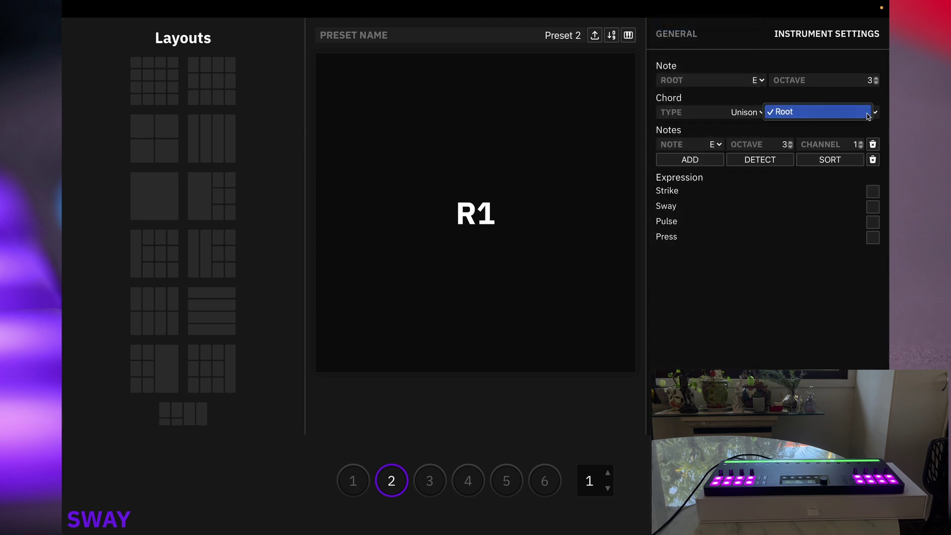
{"action": "left_click", "coordinate": [867, 113]}
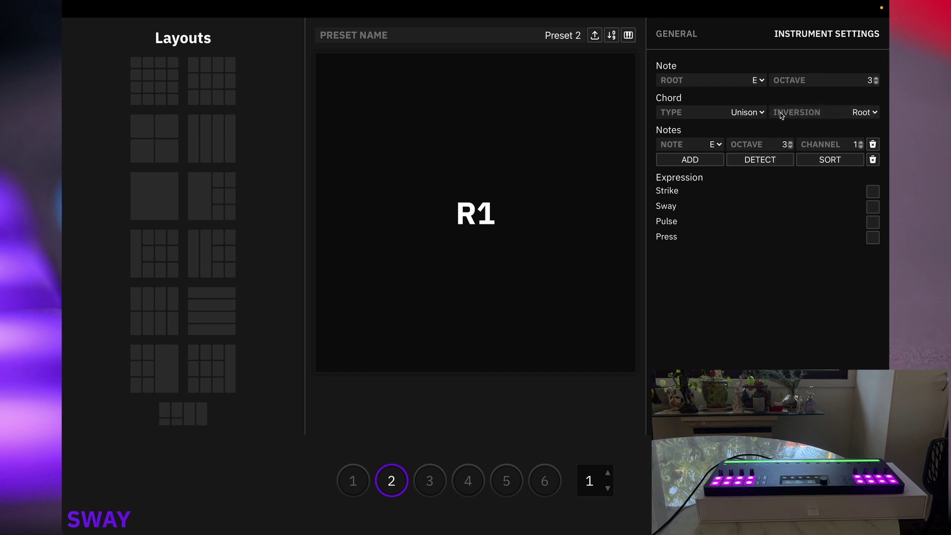
{"action": "left_click", "coordinate": [754, 113]}
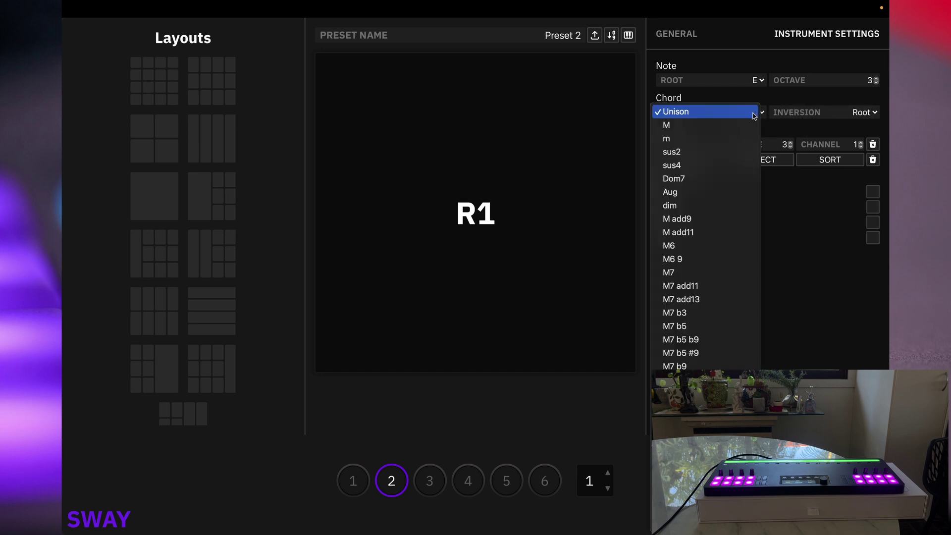
{"action": "left_click", "coordinate": [720, 137]}
{"action": "left_click", "coordinate": [870, 113]}
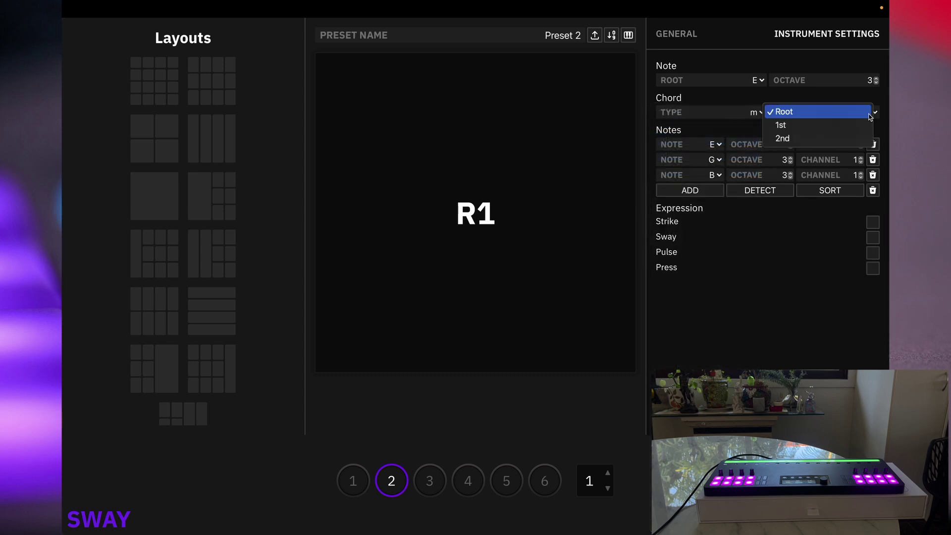
{"action": "left_click", "coordinate": [819, 134]}
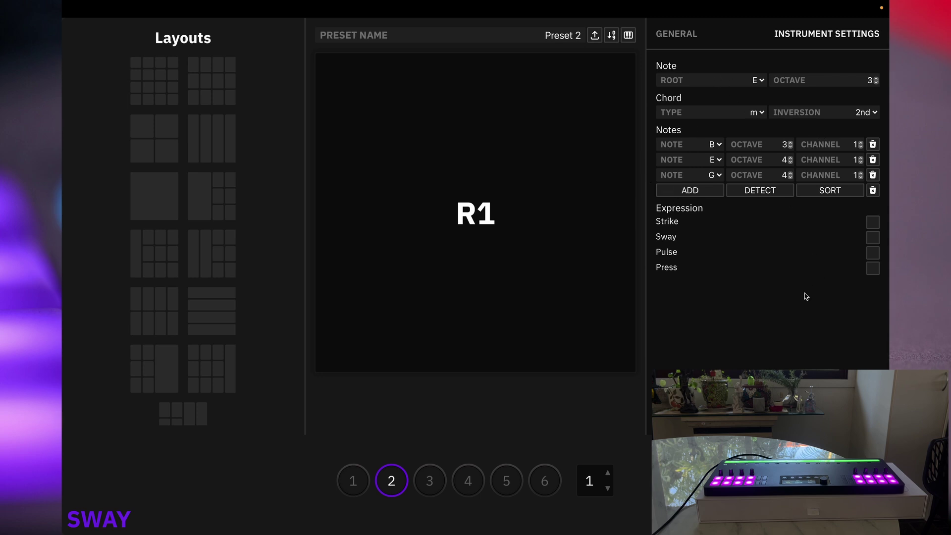
{"action": "left_click", "coordinate": [720, 145]}
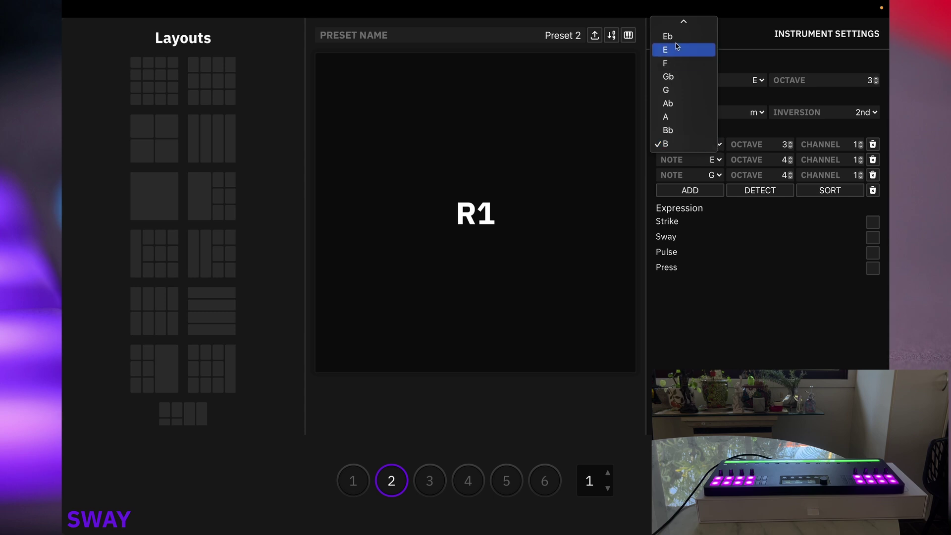
{"action": "left_click", "coordinate": [728, 130]}
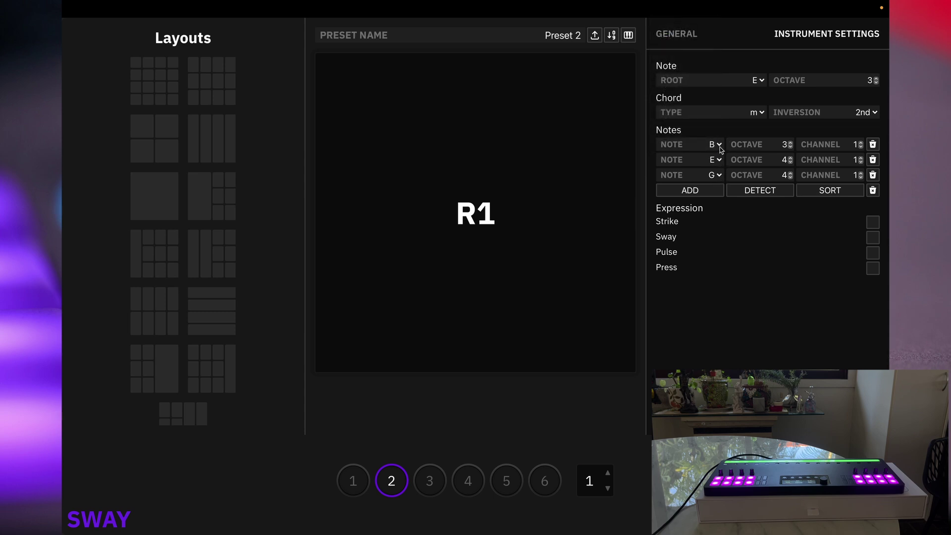
{"action": "left_click", "coordinate": [856, 189]}
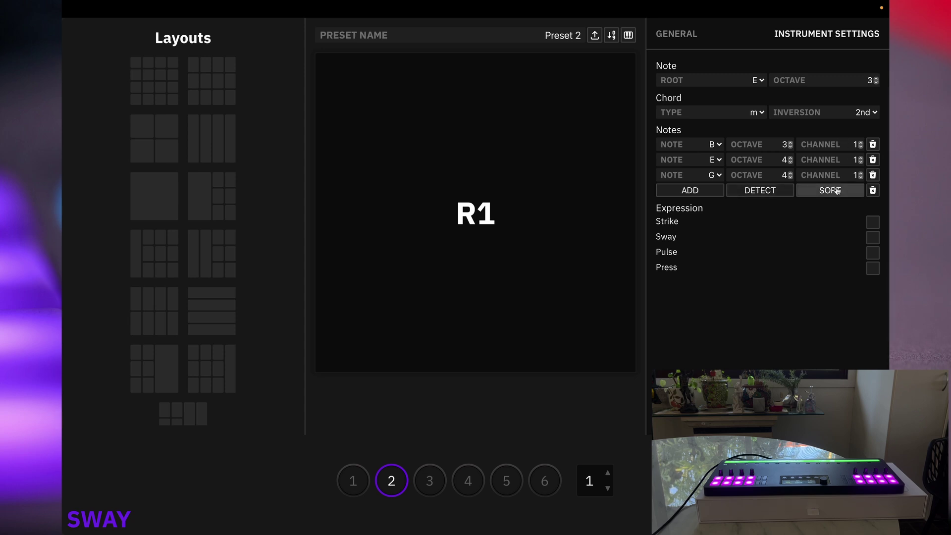
Reset the chord type to Unison and upload the preset to the device
{"action": "left_click", "coordinate": [760, 113]}
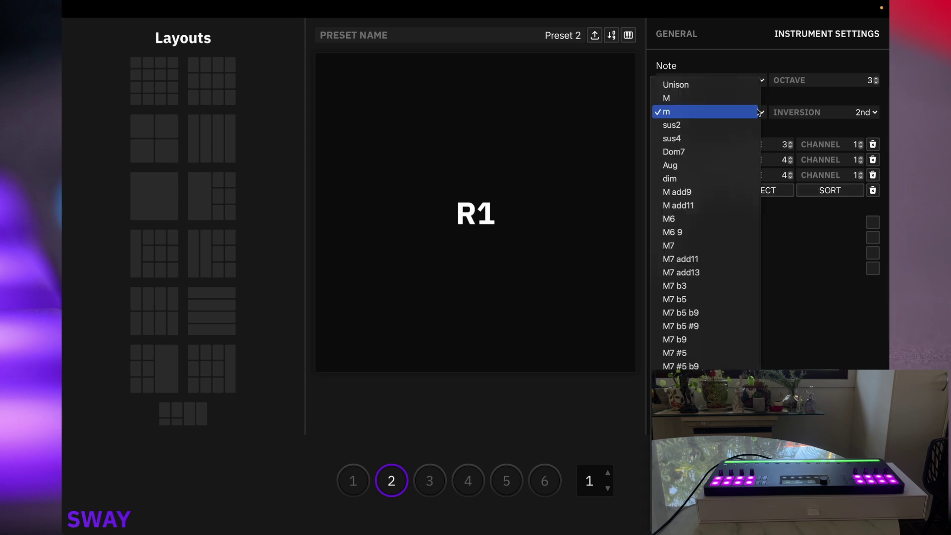
{"action": "left_click", "coordinate": [715, 90]}
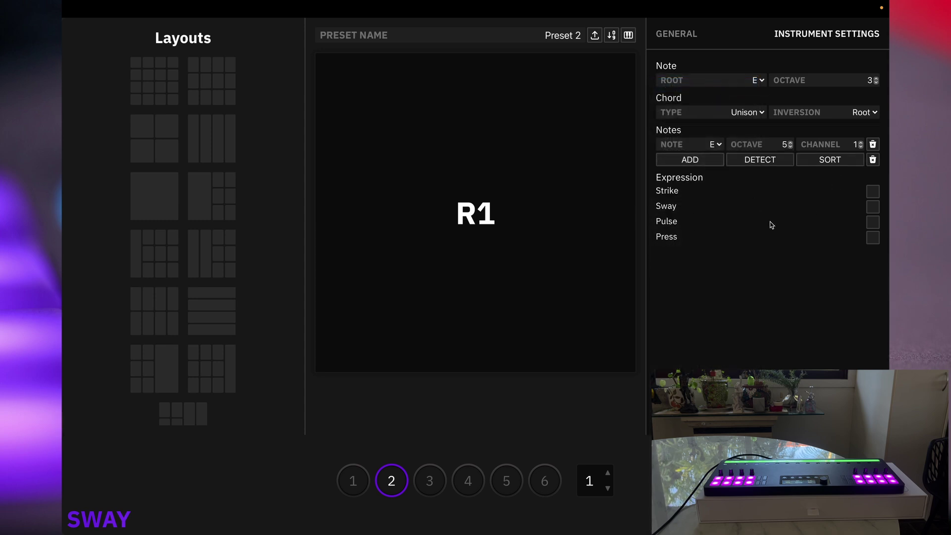
{"action": "left_click", "coordinate": [135, 8]}
{"action": "left_click", "coordinate": [154, 58]}
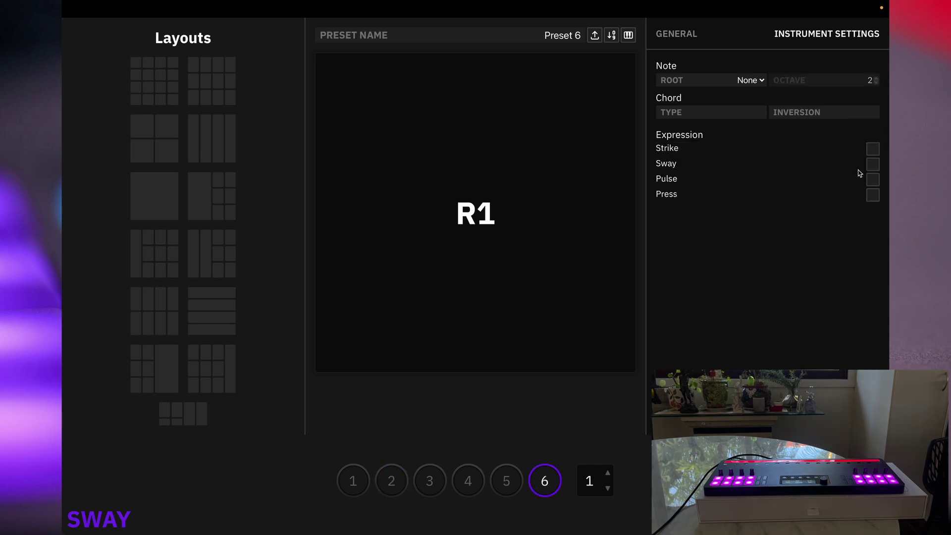
Enable R1's Sway expression on CC 3 and upload preset 6 to the device
{"action": "left_click", "coordinate": [870, 167]}
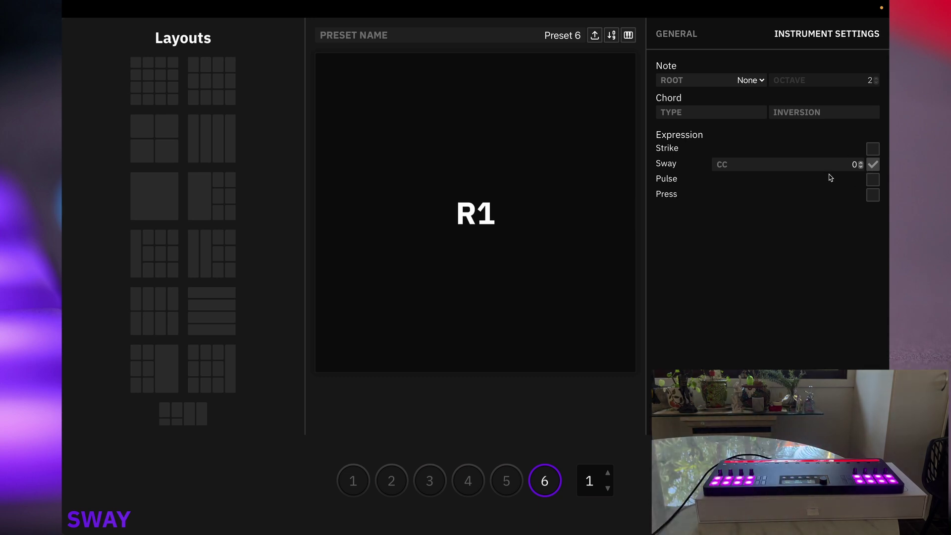
{"action": "left_click", "coordinate": [861, 162]}
{"action": "left_click", "coordinate": [861, 162]}
{"action": "left_click", "coordinate": [861, 162]}
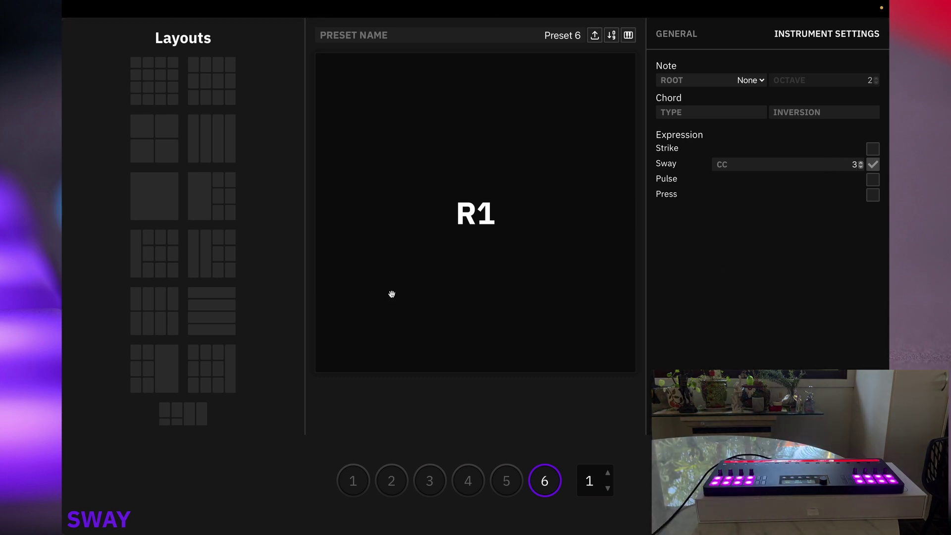
{"action": "left_click", "coordinate": [158, 8]}
{"action": "left_click", "coordinate": [191, 54]}
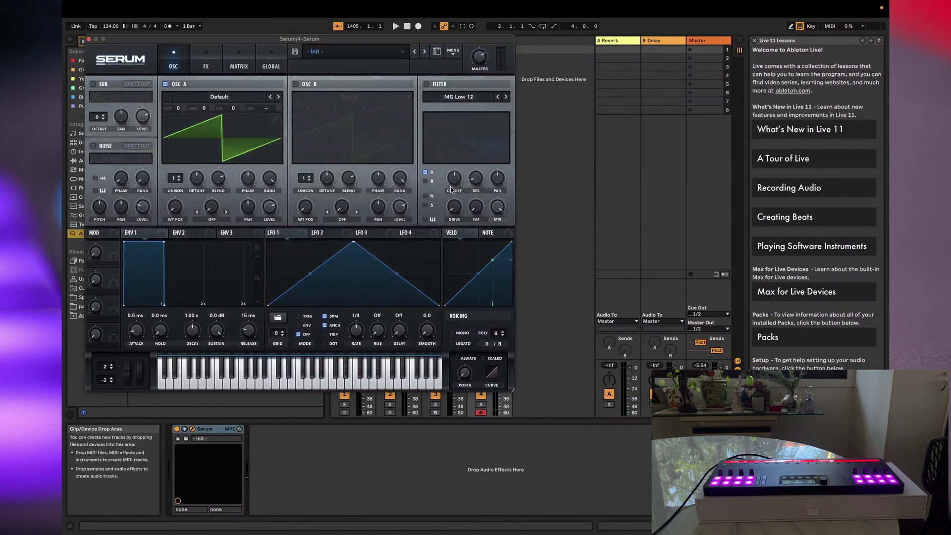
Turn on Serum's filter, map Fil Cutoff to CC 3, and delete the CC 74 Dry/Wet mapping
{"action": "key", "text": "super+m"}
{"action": "left_click", "coordinate": [426, 84]}
{"action": "left_click", "coordinate": [457, 179]}
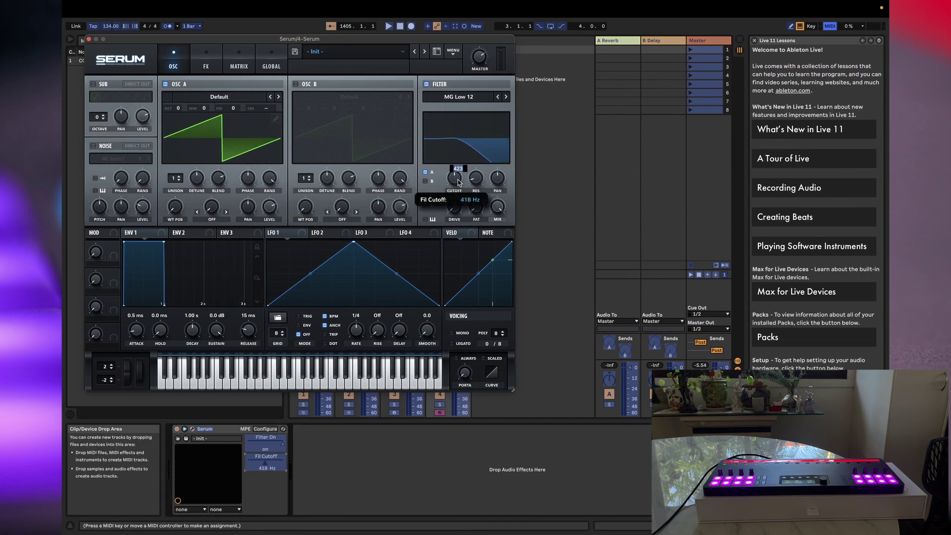
{"action": "key", "text": "super+m"}
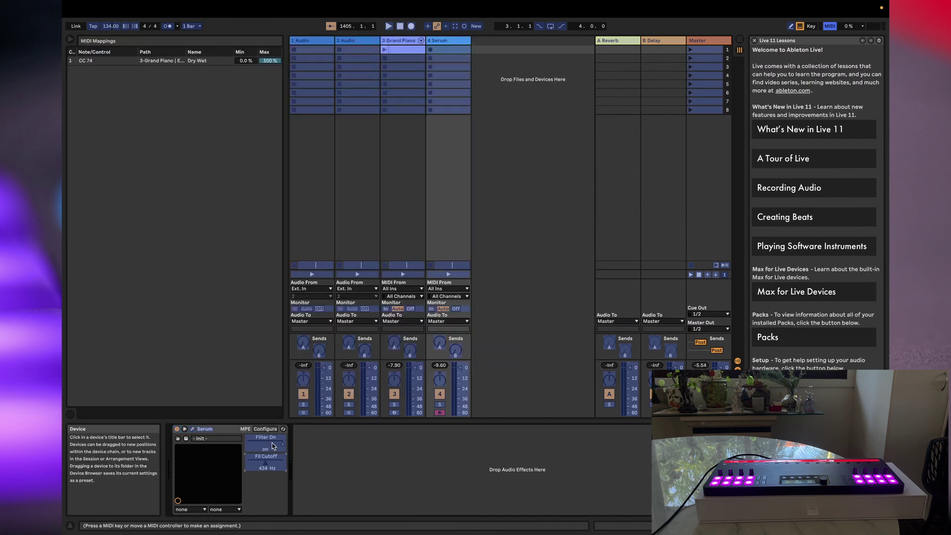
{"action": "key", "text": "super+m"}
{"action": "key", "text": "super+m"}
{"action": "left_click", "coordinate": [271, 468]}
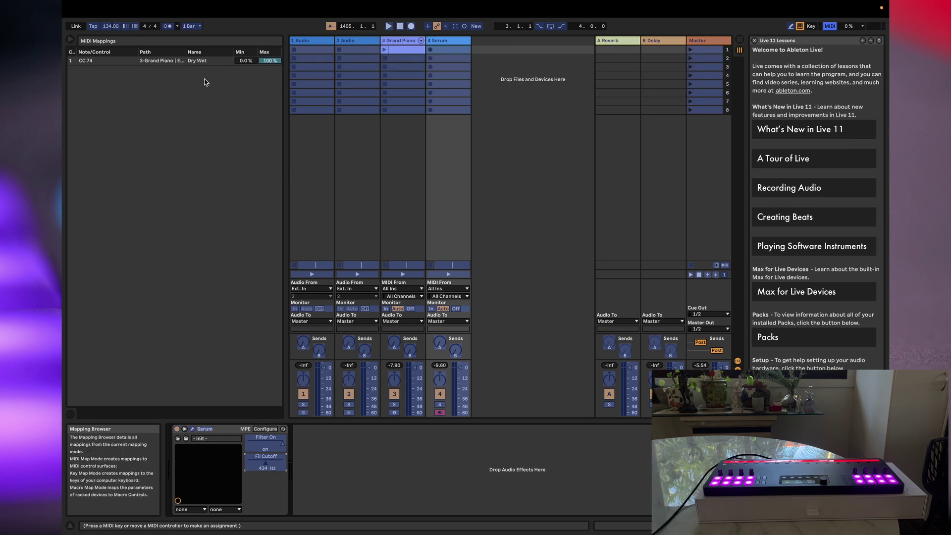
{"action": "left_click", "coordinate": [203, 61]}
{"action": "key", "text": "Delete"}
{"action": "left_click", "coordinate": [272, 467]}
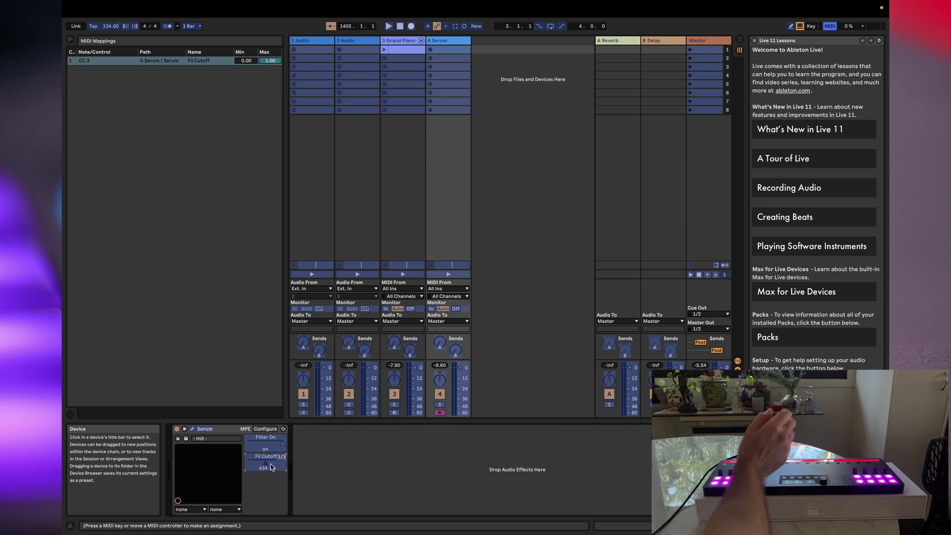
Set the CC 3 Fil Cutoff mapping's minimum to 0.48 in MIDI Map mode
{"action": "key", "text": "super+m"}
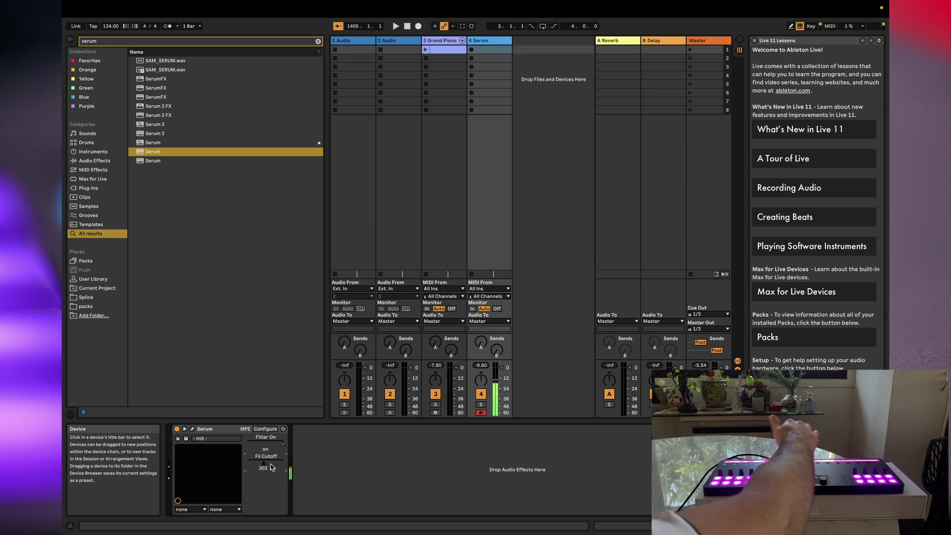
{"action": "key", "text": "super+m"}
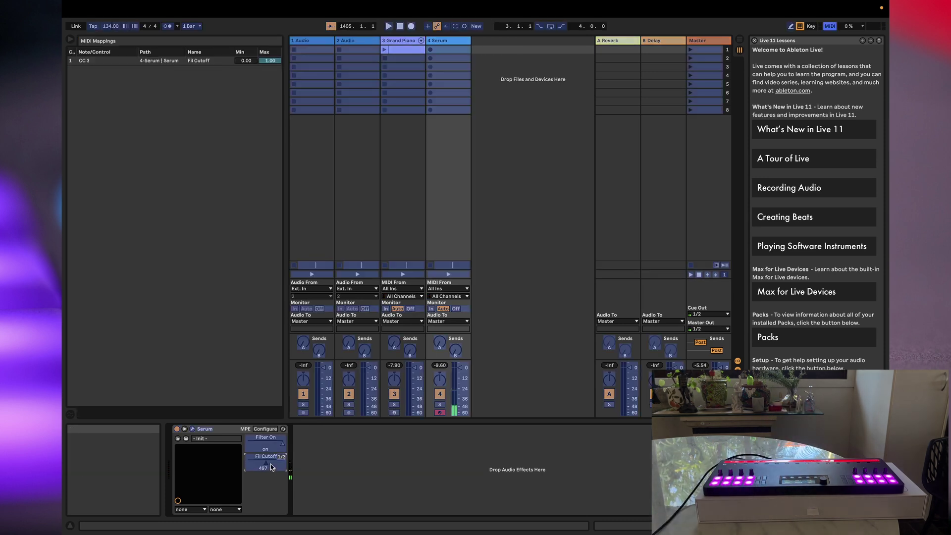
{"action": "left_click", "coordinate": [163, 61]}
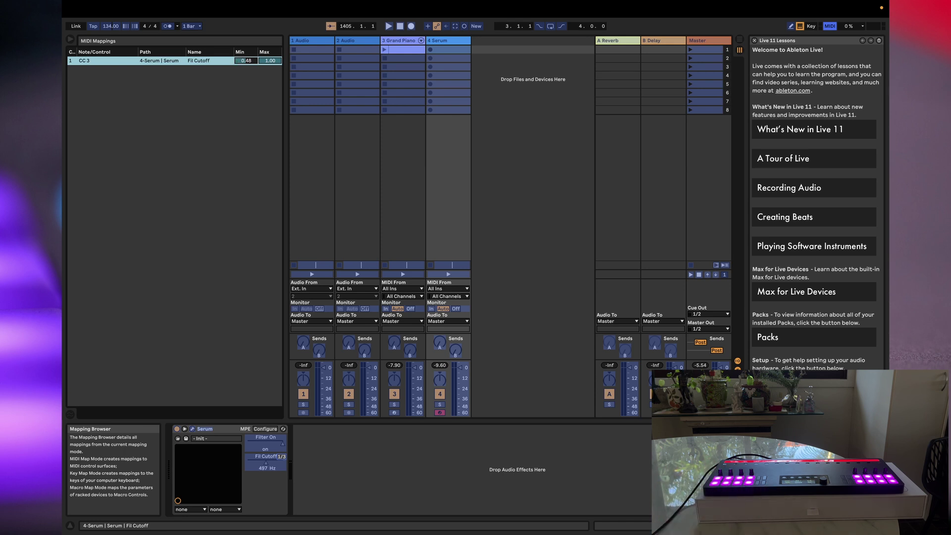
{"action": "key", "text": "super+m"}
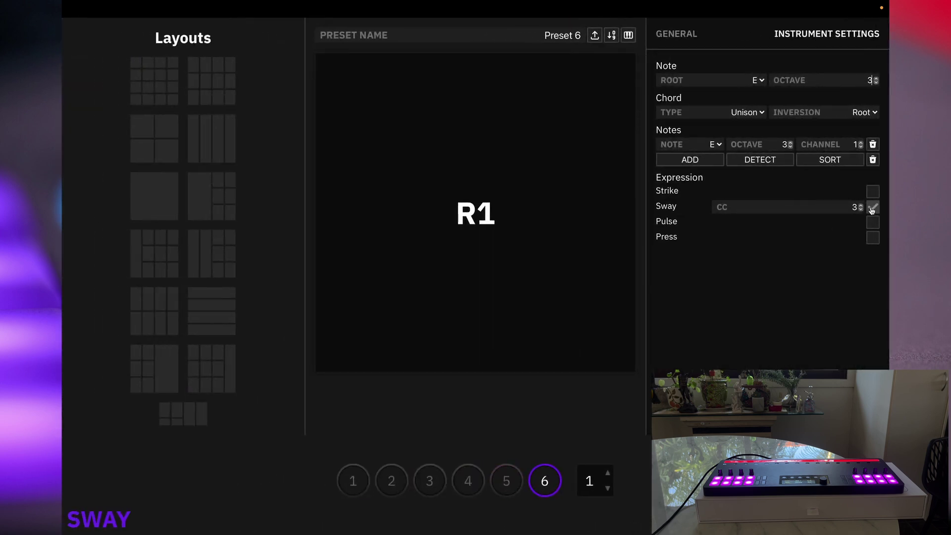
Swap R1's Sway expression for Pulse on CC 3 and upload Preset 6
{"action": "left_click", "coordinate": [871, 208]}
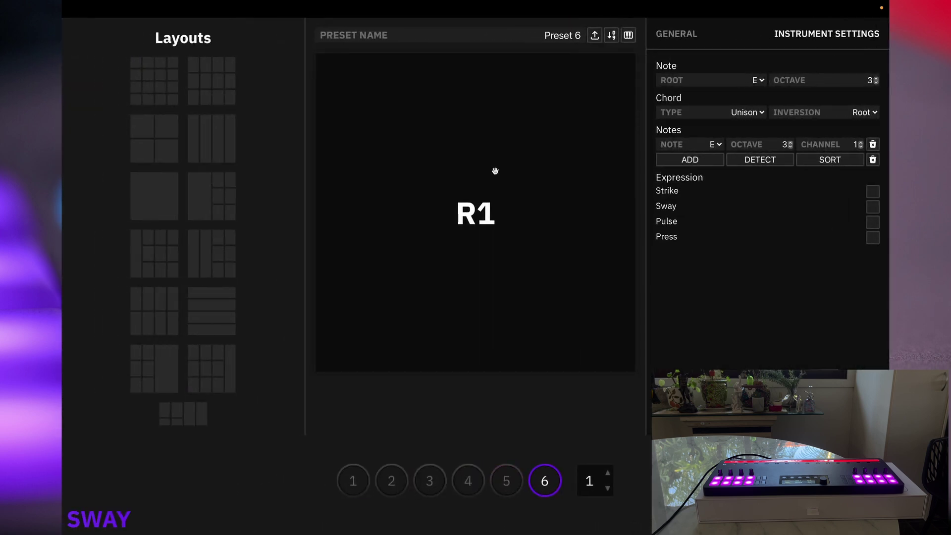
{"action": "left_click", "coordinate": [158, 9]}
{"action": "left_click", "coordinate": [181, 58]}
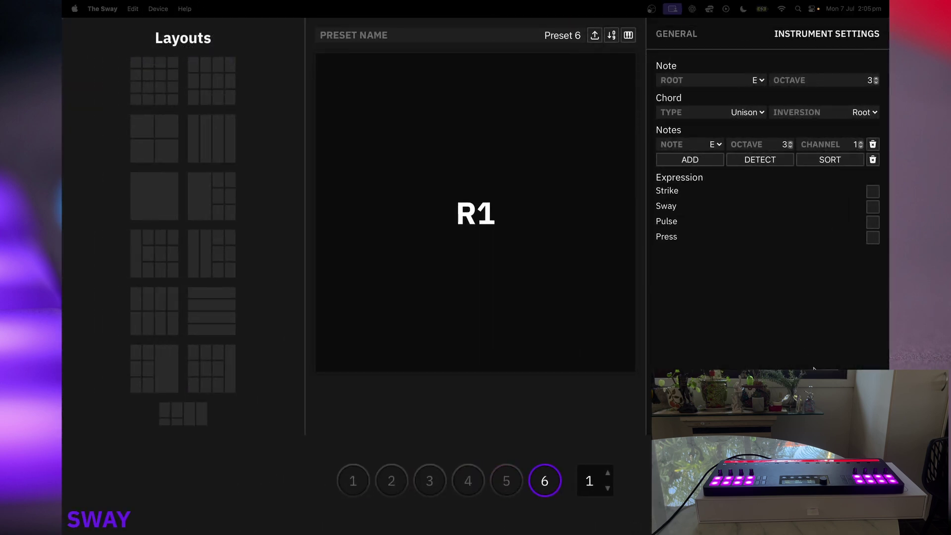
{"action": "left_click", "coordinate": [874, 223]}
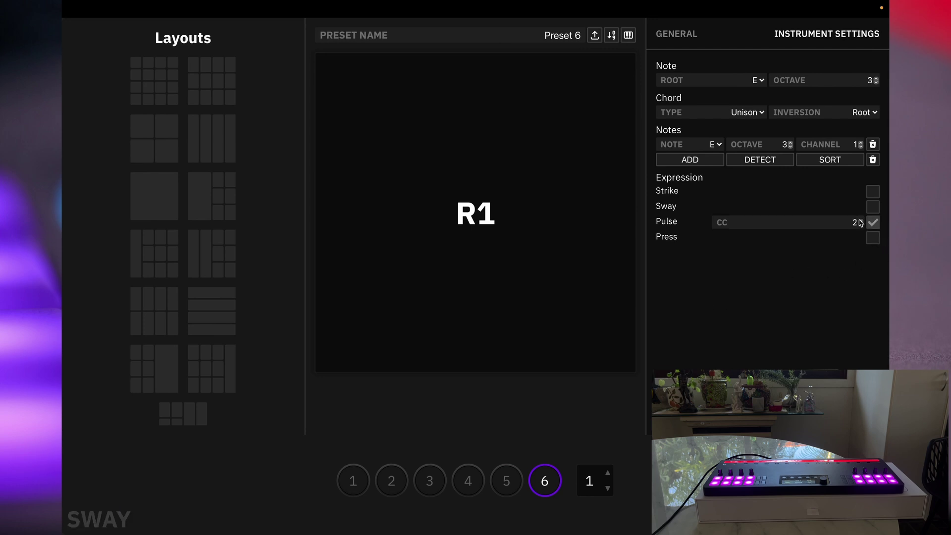
{"action": "mouse_move", "coordinate": [250, 36]}
{"action": "left_click", "coordinate": [159, 9]}
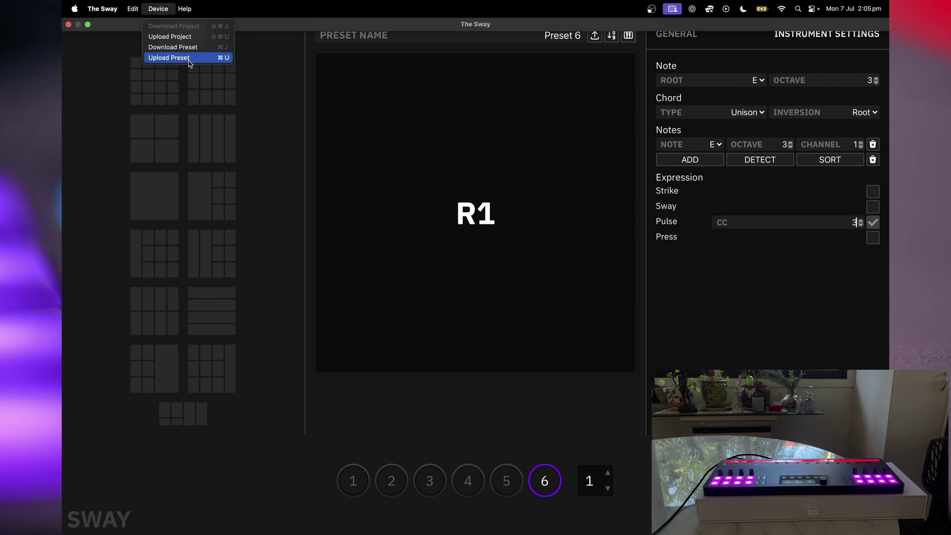
{"action": "left_click", "coordinate": [190, 58]}
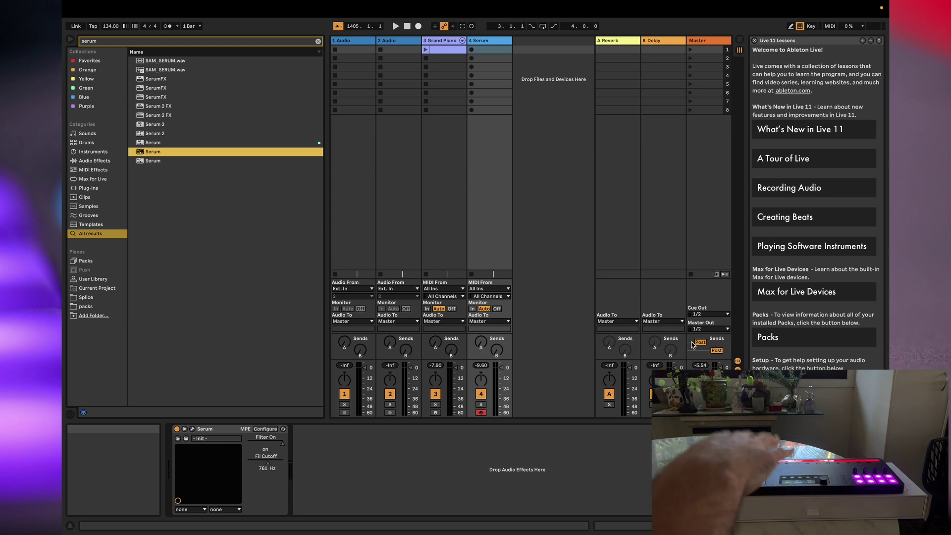
Map Serum's Fil Cutoff to the controller's incoming CC 1
{"action": "key", "text": "super+m"}
{"action": "left_click", "coordinate": [275, 461]}
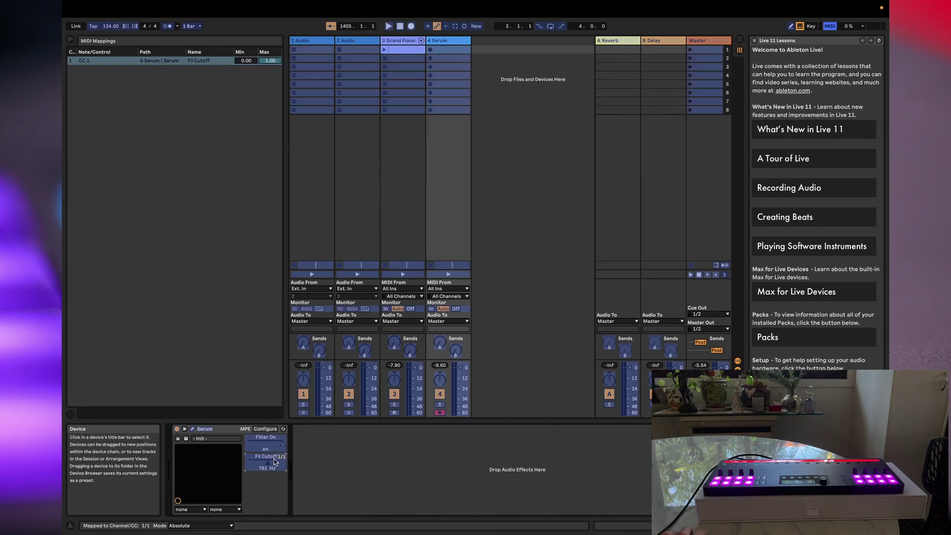
{"action": "key", "text": "super+m"}
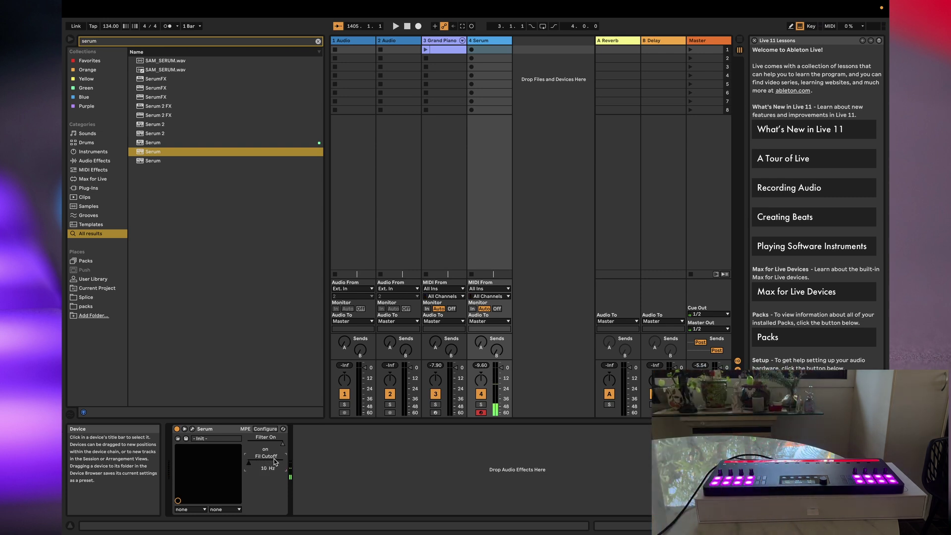
{"action": "key", "text": "super+f"}
Add Delay after Serum, sync both delay times, and lower Dry/Wet to 33%
{"action": "type", "text": "del"}
{"action": "left_click_drag", "start_coordinate": [151, 97], "coordinate": [351, 476]}
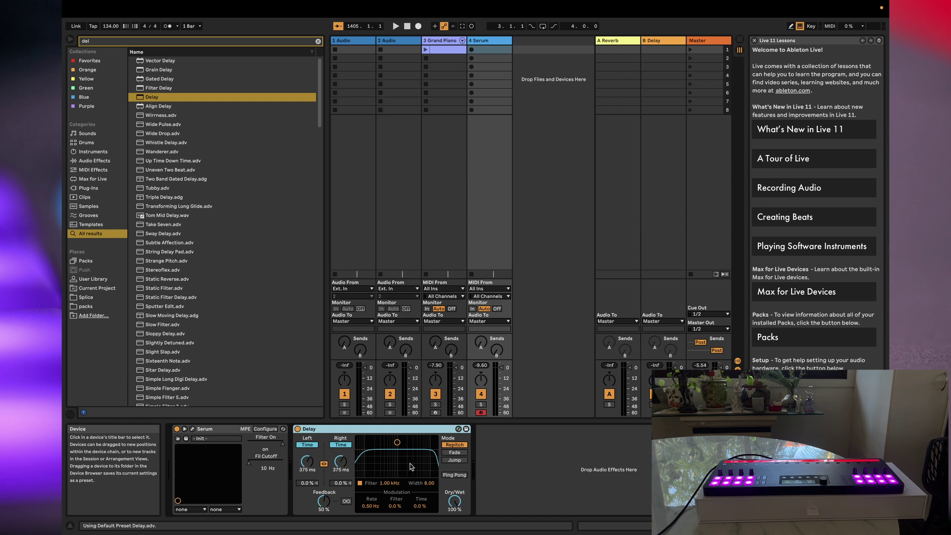
{"action": "left_click", "coordinate": [340, 445]}
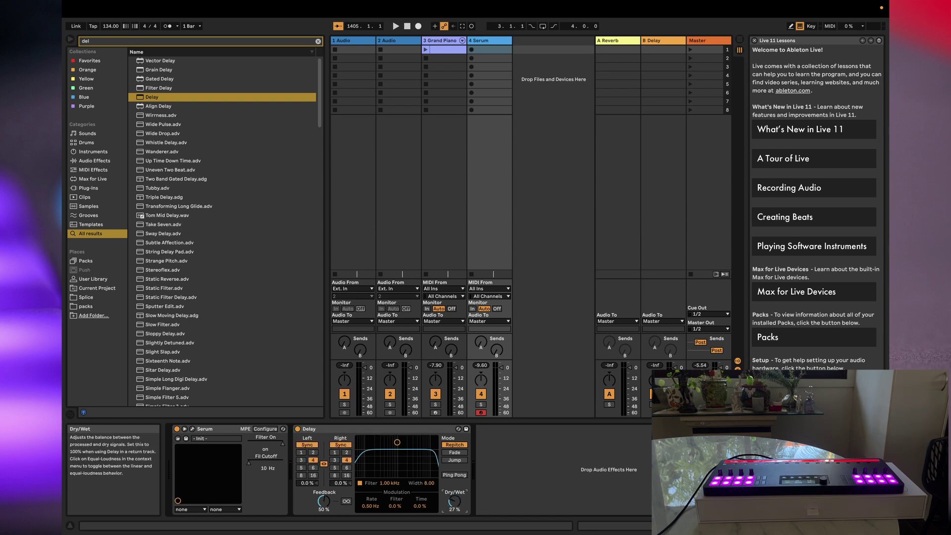
{"action": "left_click", "coordinate": [456, 503]}
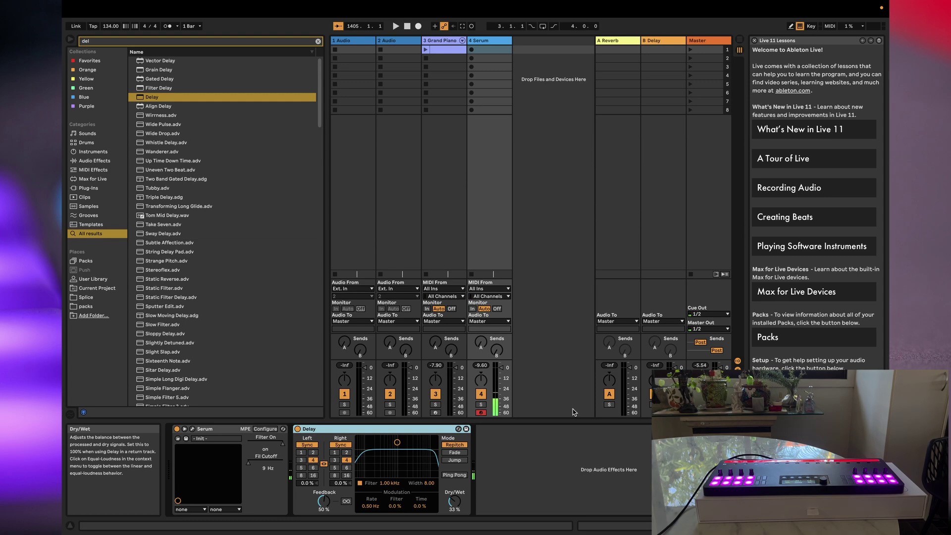
Back in The Sway, turn off R1's Pulse expression and re-upload Preset 6
{"action": "key", "text": "ctrl+Left"}
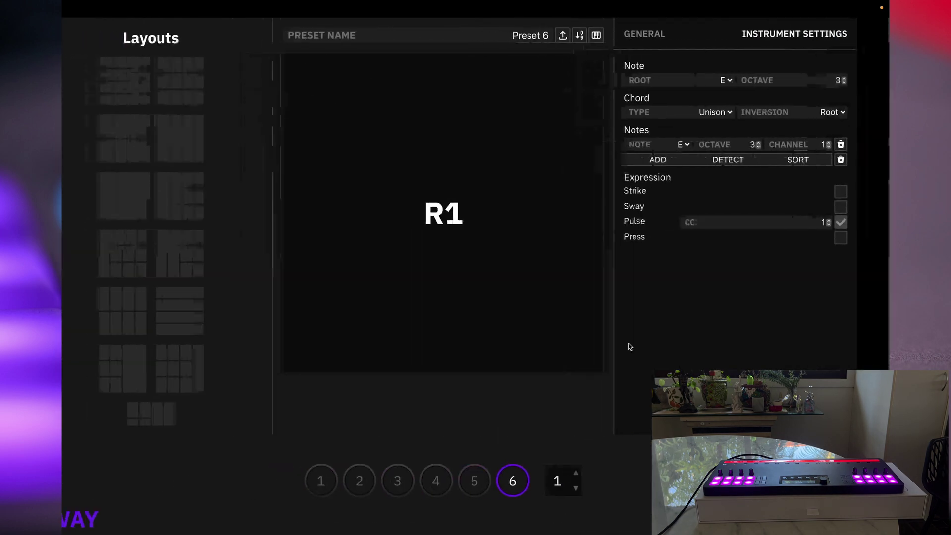
{"action": "left_click", "coordinate": [872, 223]}
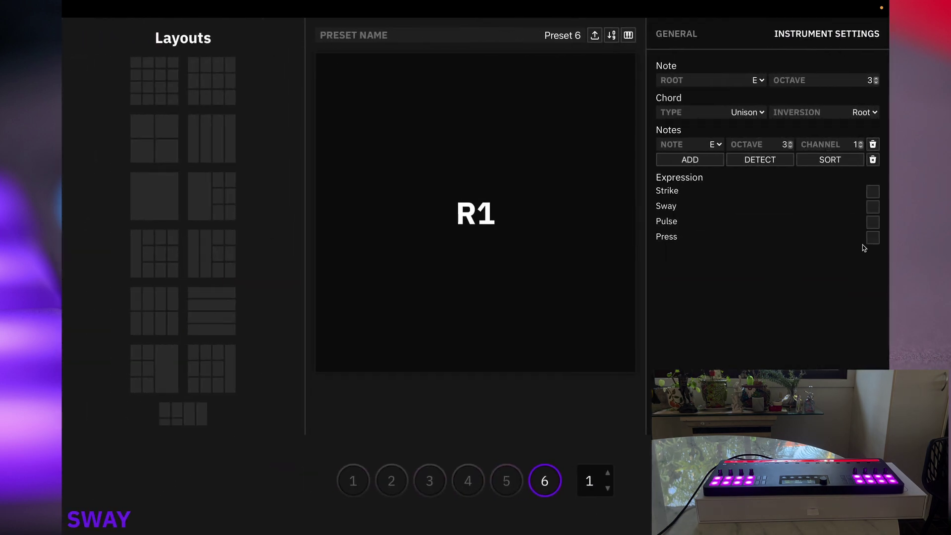
{"action": "left_click", "coordinate": [158, 9]}
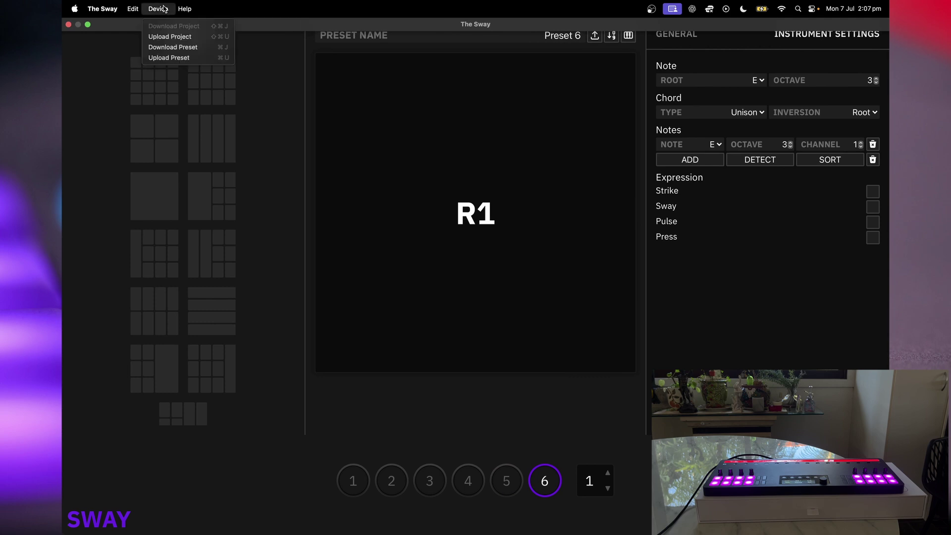
{"action": "left_click", "coordinate": [169, 60]}
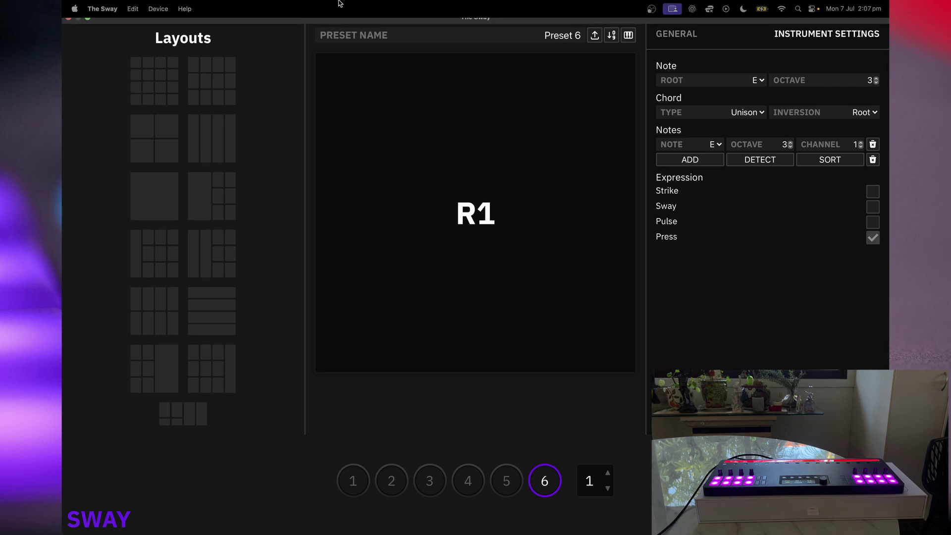
{"action": "mouse_move", "coordinate": [227, 4]}
{"action": "left_click", "coordinate": [158, 9]}
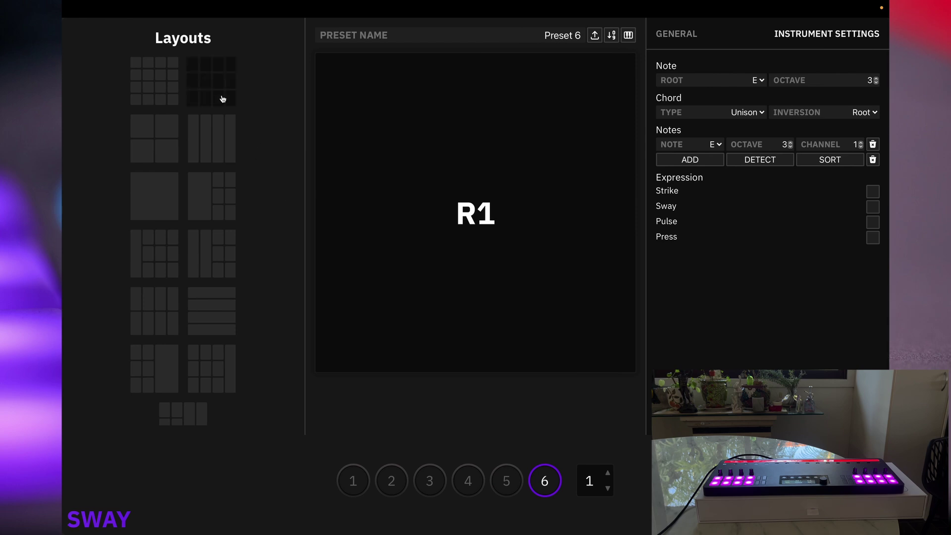
Split the pad area into a 4x3 grid and assign A Minor scale chords to the regions
{"action": "left_click", "coordinate": [223, 95]}
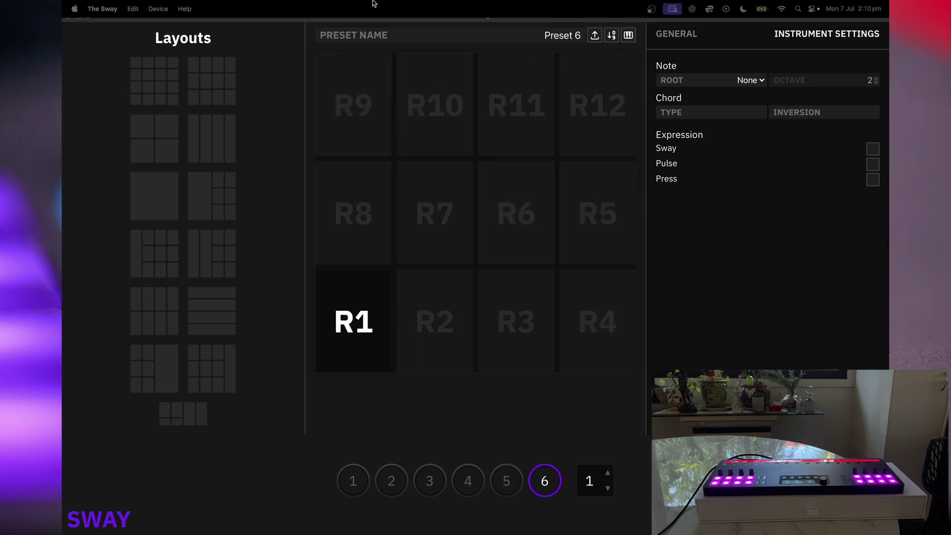
{"action": "left_click", "coordinate": [629, 36]}
{"action": "left_click", "coordinate": [534, 135]}
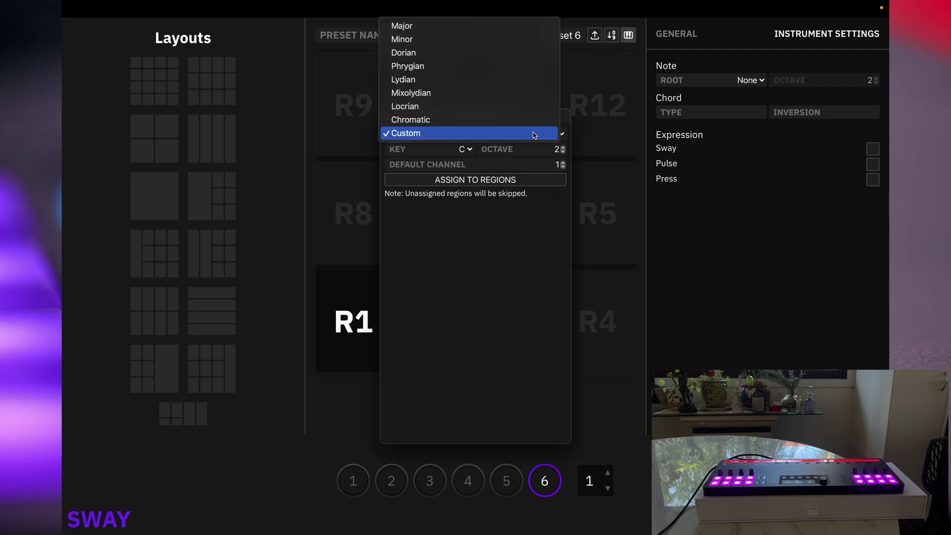
{"action": "left_click", "coordinate": [570, 133]}
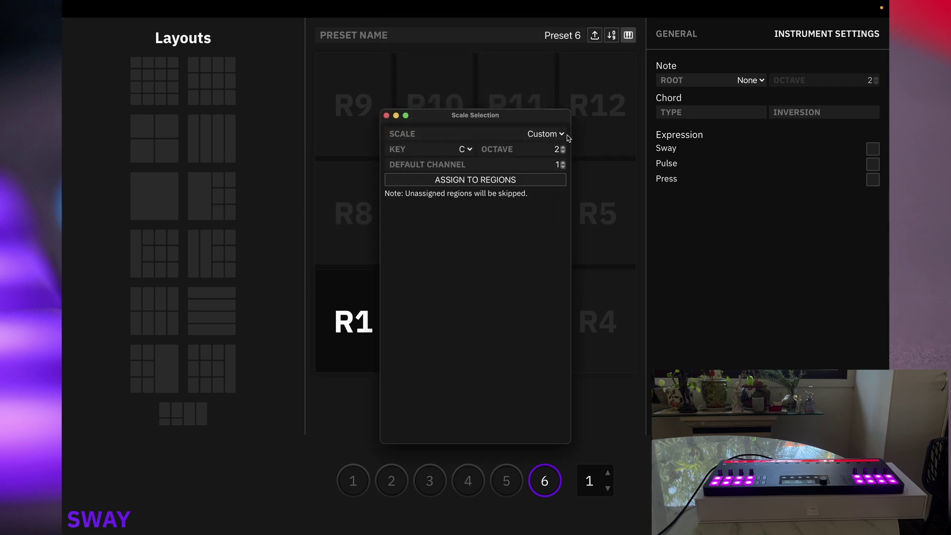
{"action": "left_click", "coordinate": [566, 137]}
{"action": "left_click", "coordinate": [433, 36]}
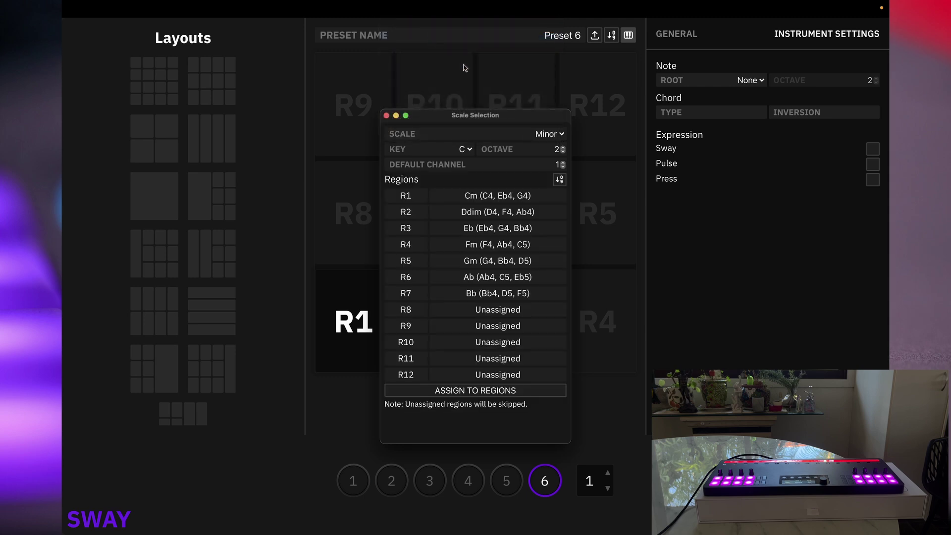
{"action": "left_click", "coordinate": [469, 150]}
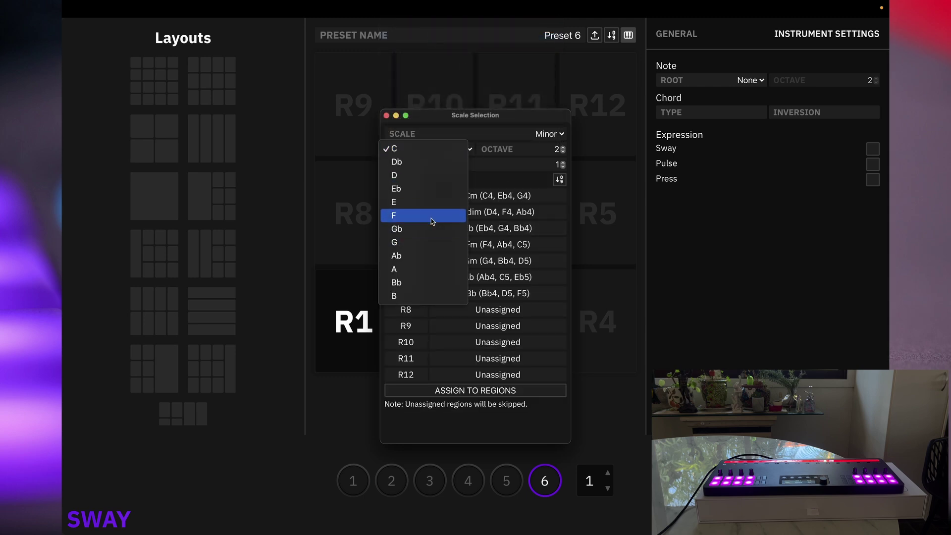
{"action": "left_click", "coordinate": [409, 269]}
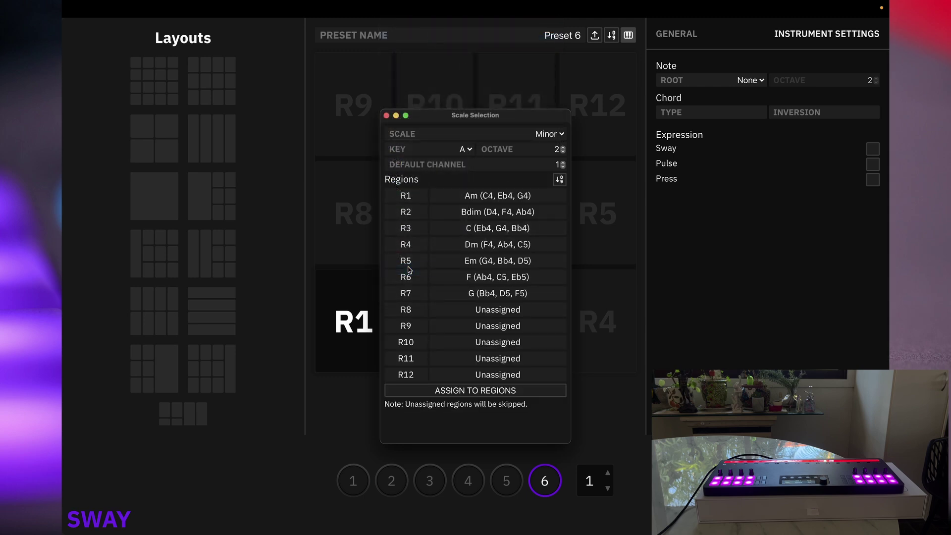
{"action": "left_click", "coordinate": [507, 391]}
Close the scale selection and review the chords assigned to regions R2 through R8
{"action": "left_click", "coordinate": [386, 116]}
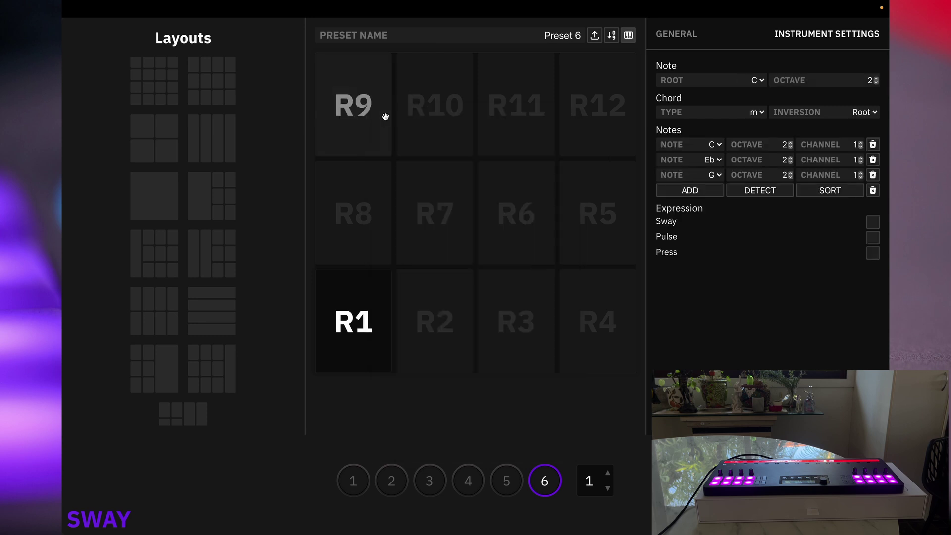
{"action": "left_click", "coordinate": [435, 325]}
{"action": "left_click", "coordinate": [493, 334]}
{"action": "left_click", "coordinate": [576, 332]}
{"action": "left_click", "coordinate": [571, 245]}
{"action": "left_click", "coordinate": [486, 244]}
{"action": "left_click", "coordinate": [431, 247]}
{"action": "left_click", "coordinate": [342, 255]}
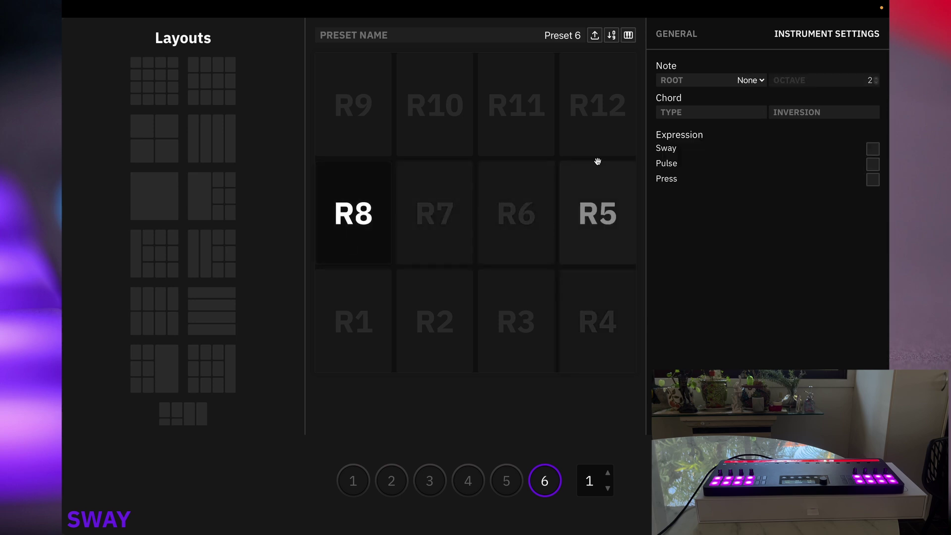
{"action": "left_click", "coordinate": [410, 240]}
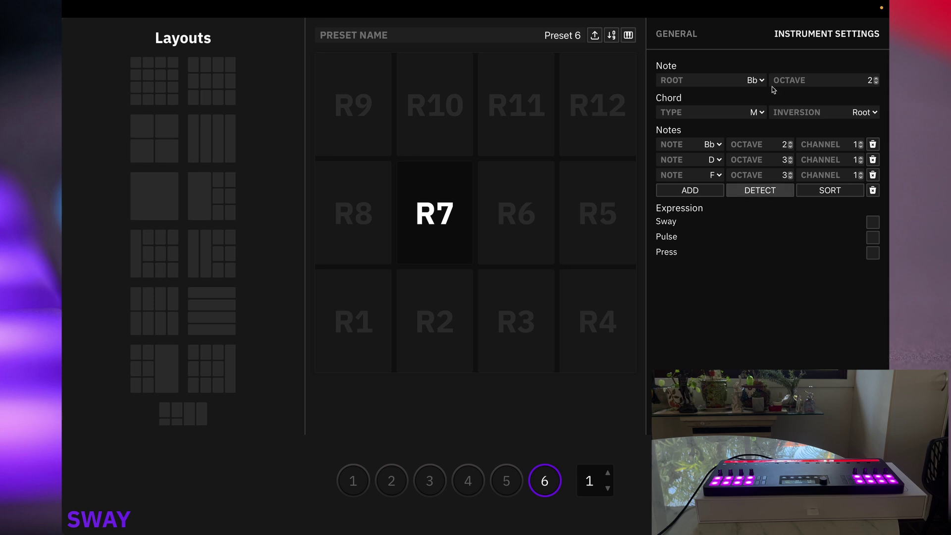
Set the chord type of regions R1, R2 and R3 to Unison, keeping R1's root inversion
{"action": "left_click", "coordinate": [327, 335]}
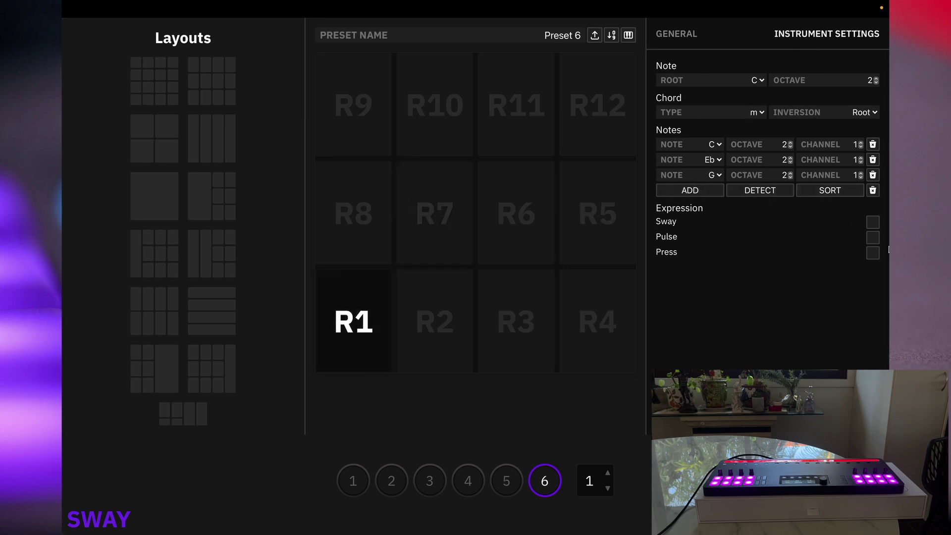
{"action": "left_click", "coordinate": [867, 114]}
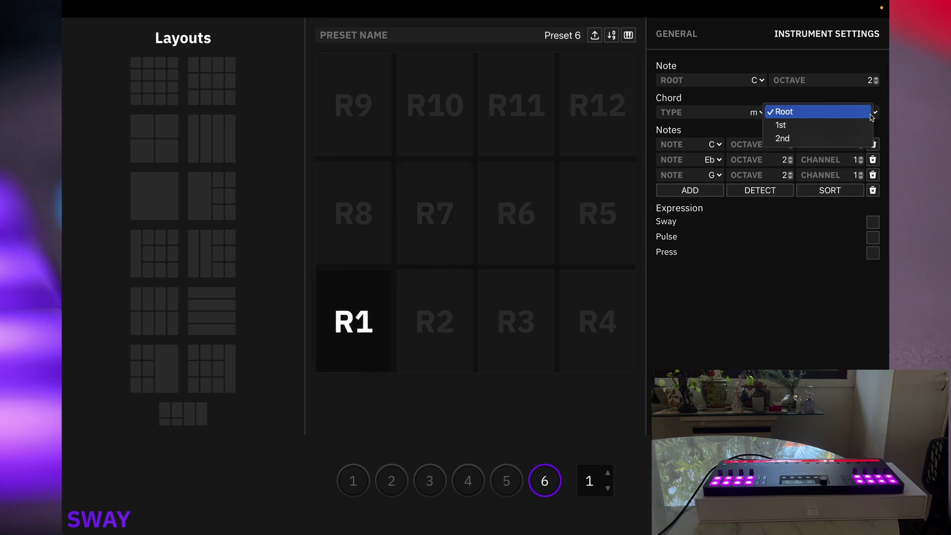
{"action": "left_click", "coordinate": [819, 96]}
{"action": "left_click", "coordinate": [738, 113]}
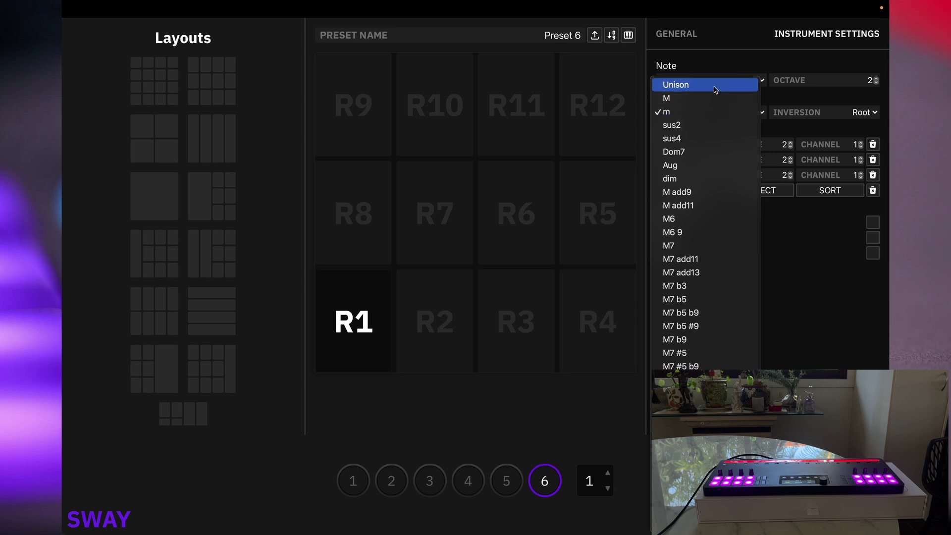
{"action": "left_click", "coordinate": [716, 85]}
{"action": "left_click", "coordinate": [426, 321]}
{"action": "left_click", "coordinate": [759, 113]}
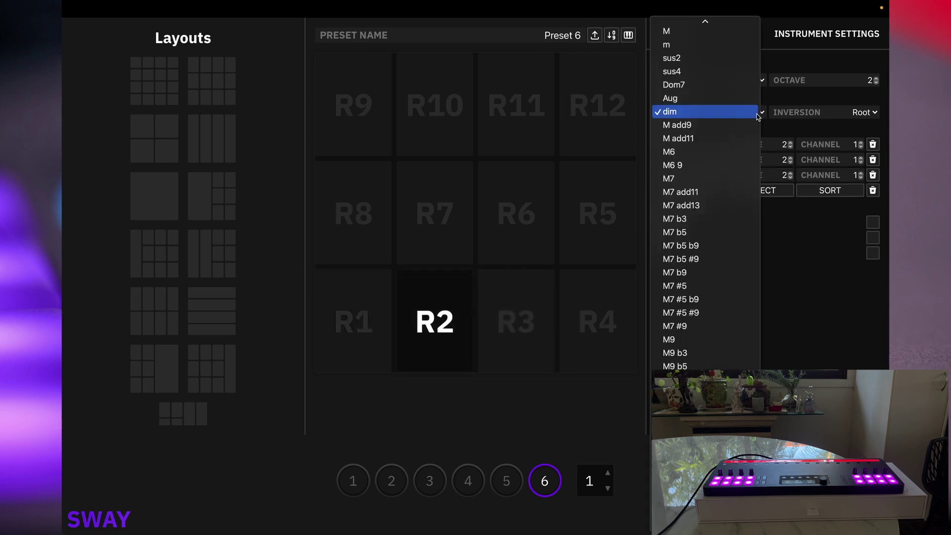
{"action": "left_click", "coordinate": [743, 24]}
{"action": "left_click", "coordinate": [525, 322]}
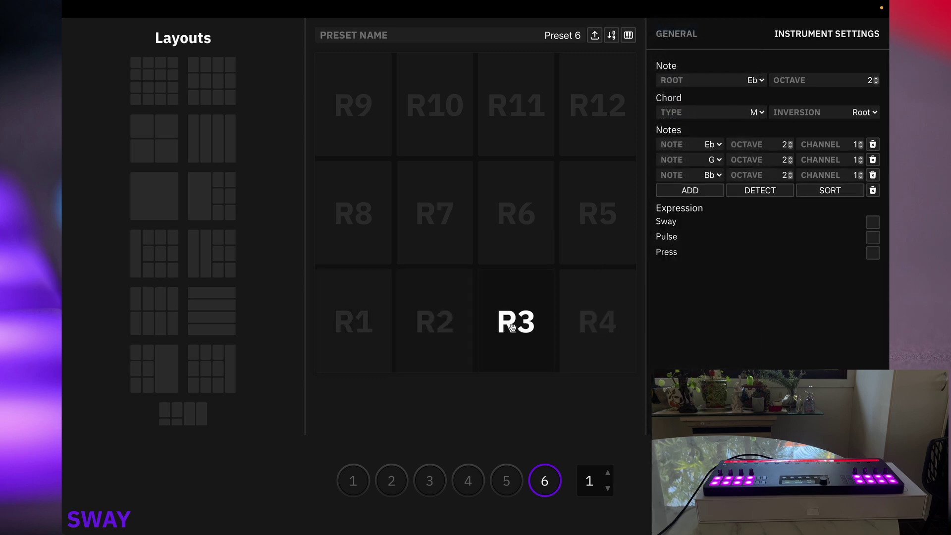
{"action": "left_click", "coordinate": [757, 117]}
{"action": "left_click", "coordinate": [699, 97]}
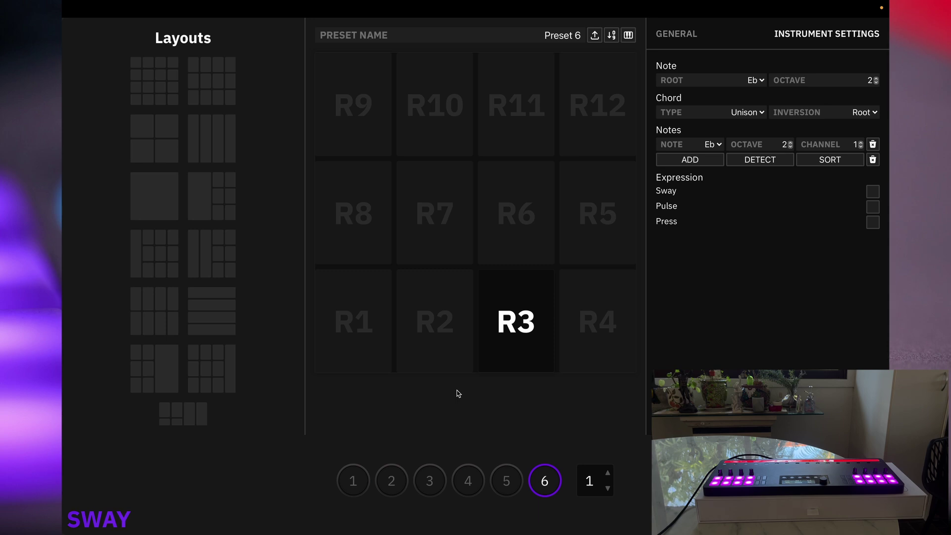
Show Preset 6's General settings, with instrument mode and the blue-to-violet LED gradient
{"action": "left_click", "coordinate": [686, 35]}
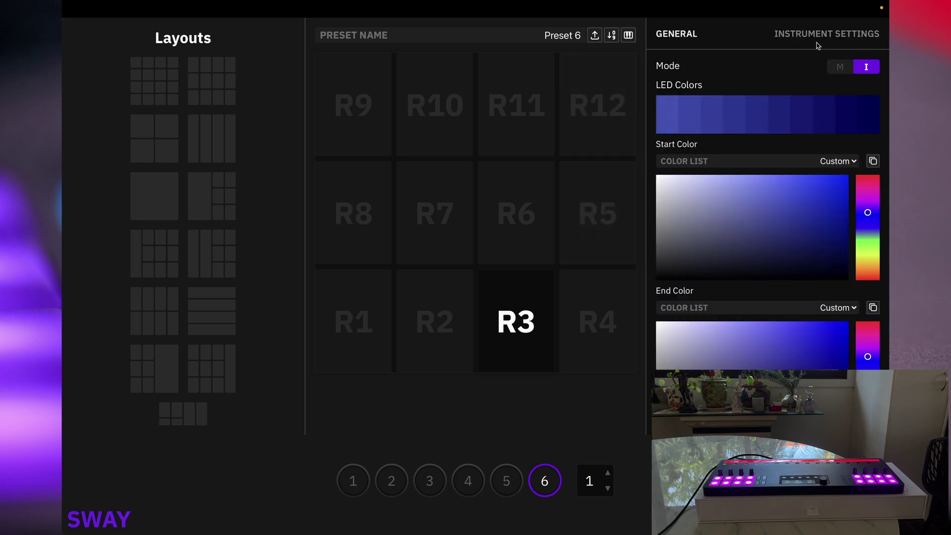